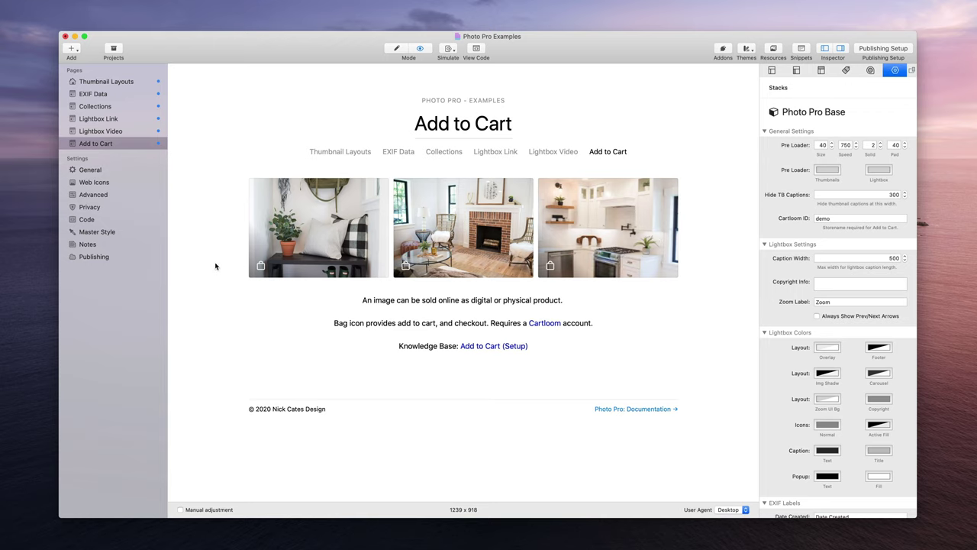
Try the Mudroom image's cart popup from the gallery preview, return to shopping, and inspect the image's lightbox before closing it
left_click(260, 266)
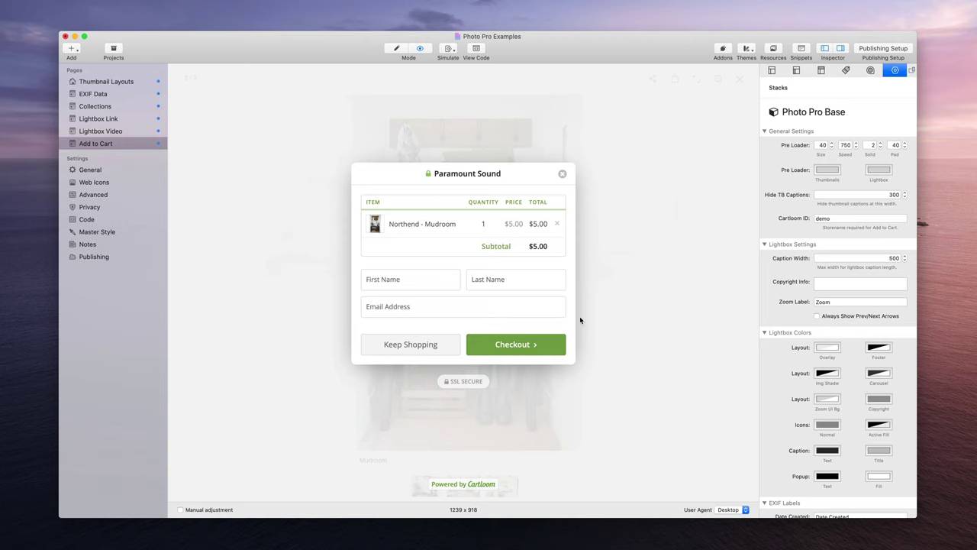
left_click(409, 352)
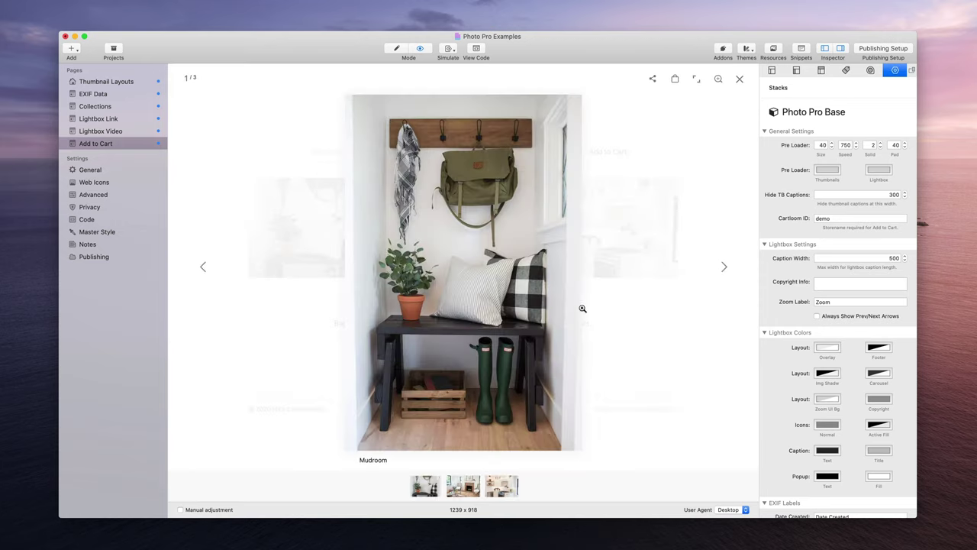
left_click(740, 80)
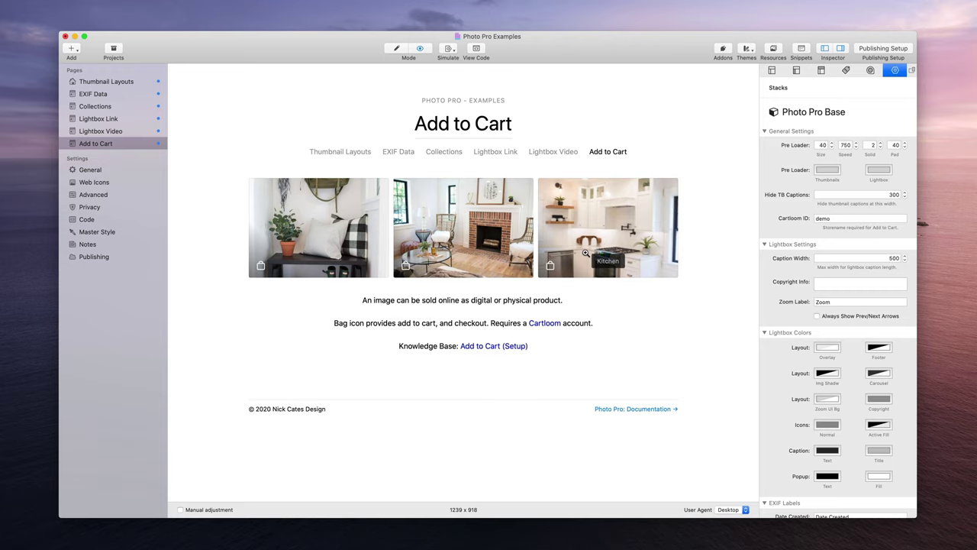
left_click(333, 218)
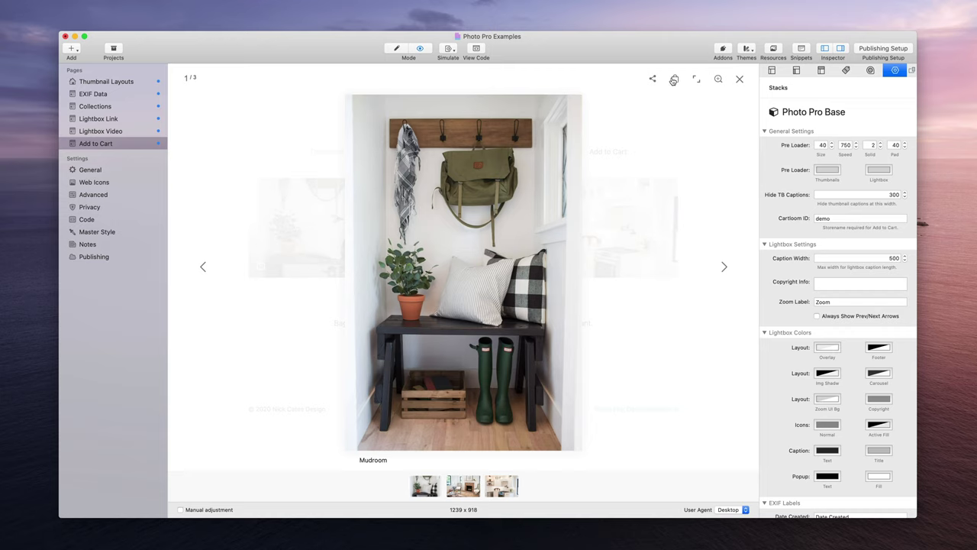
left_click(739, 79)
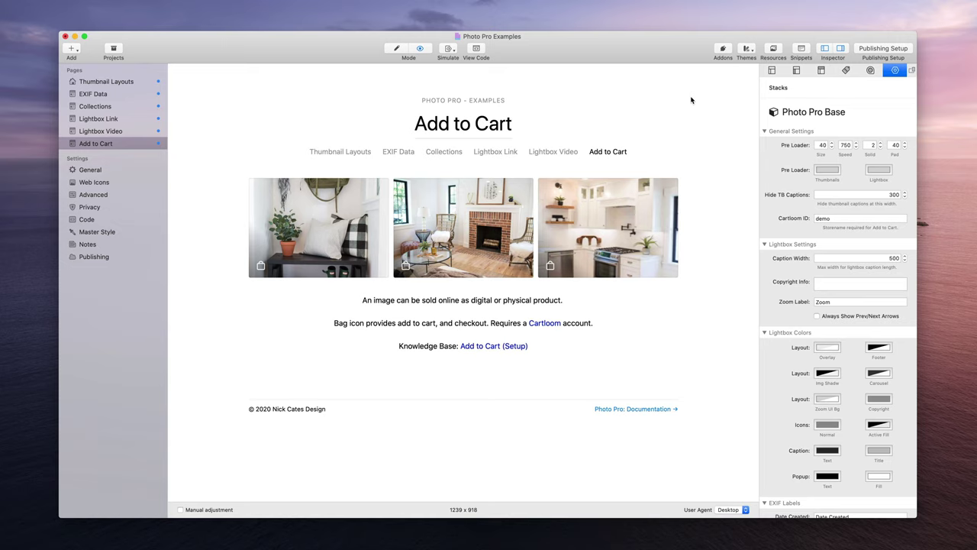
View the Cartloom website in Safari and reposition the Photo Pro Examples window so both windows stay reachable
left_click(642, 541)
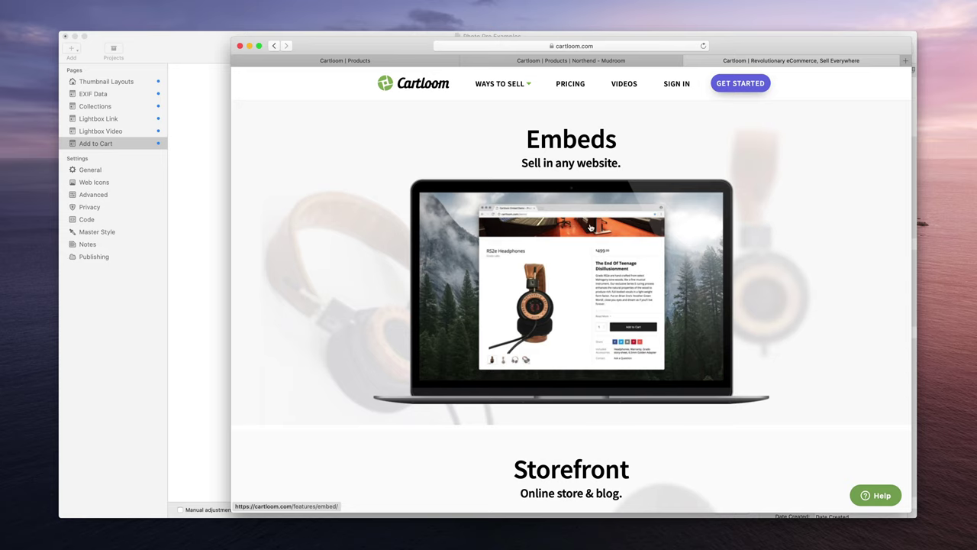
left_click(217, 57)
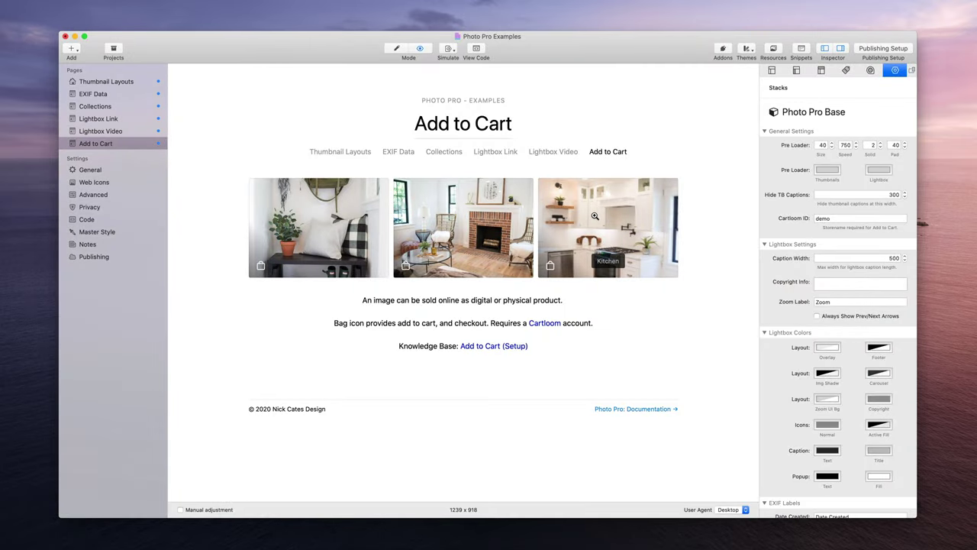
left_click_drag(291, 61, 281, 82)
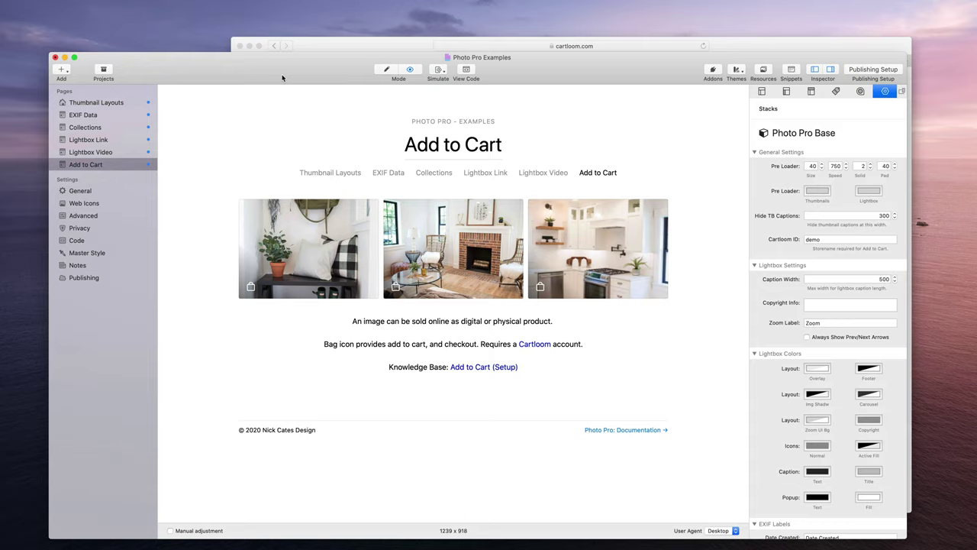
left_click(339, 36)
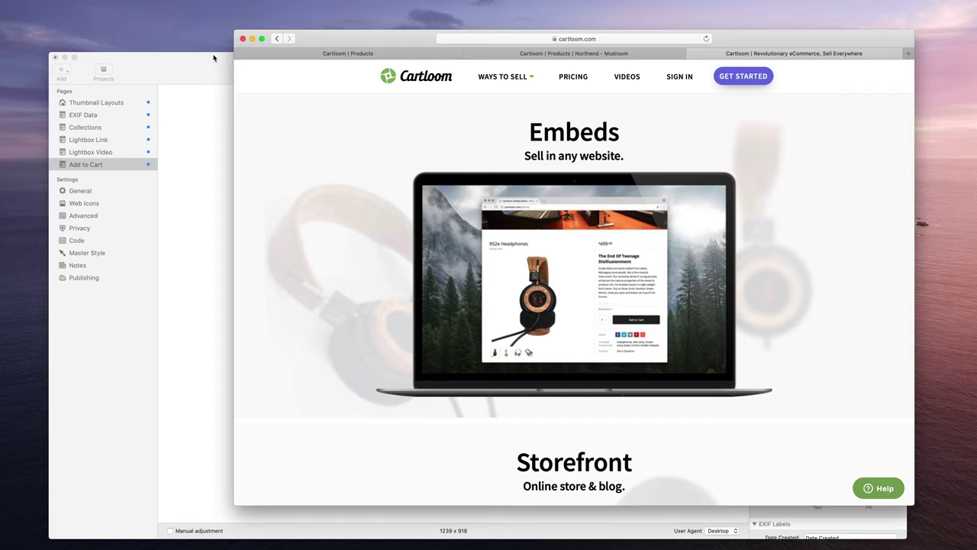
left_click_drag(215, 56, 230, 50)
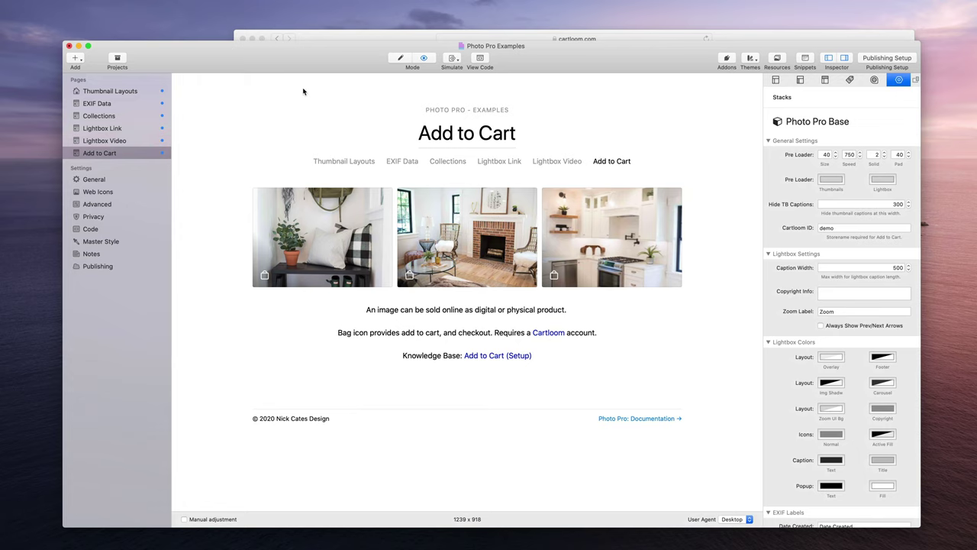
Put the Add to Cart page in edit mode and enter demo as the Photo Pro Base stack's Cartloom ID
key("super+e")
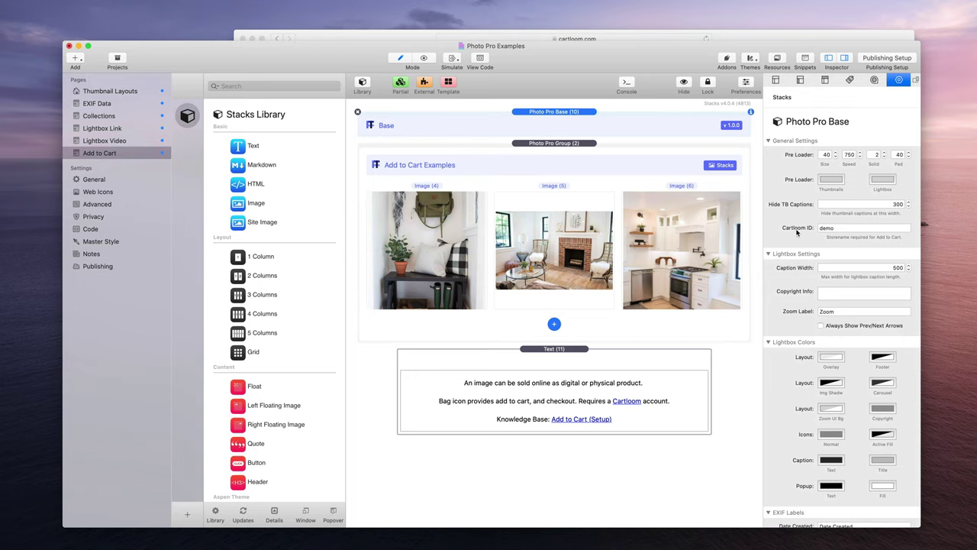
left_click(846, 227)
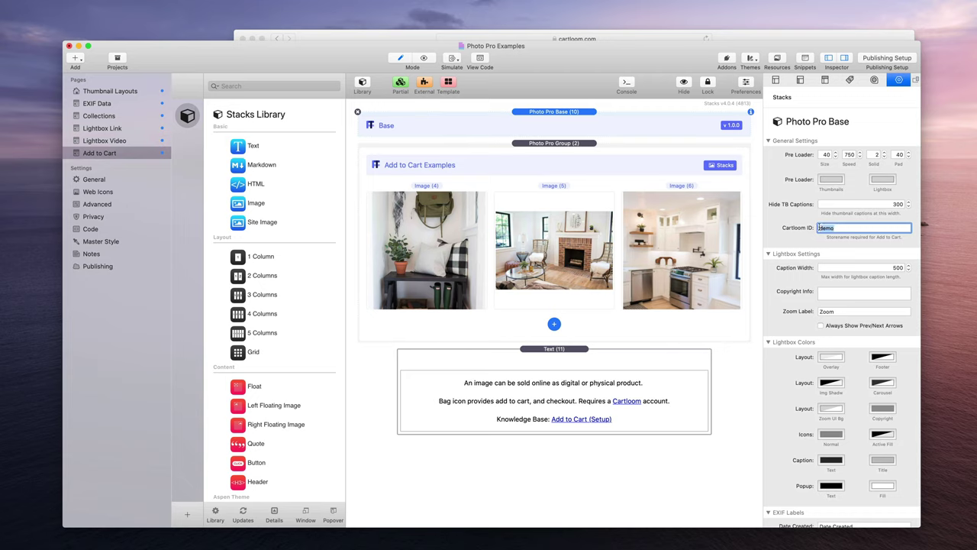
type("demo")
left_click_drag(837, 229, 812, 230)
Clear the Cartloom Link of the Mudroom image in the Add to Cart Examples group
left_click(413, 246)
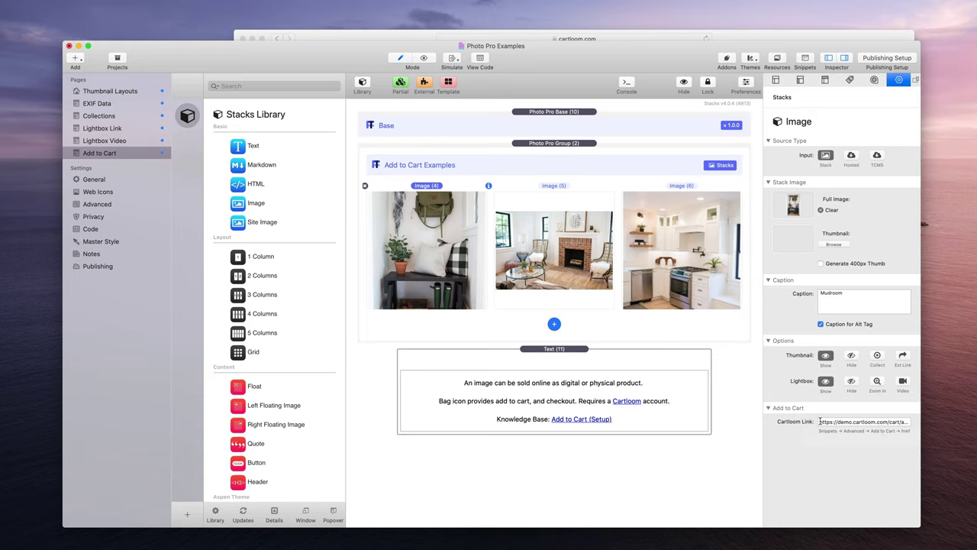
left_click_drag(820, 421, 911, 419)
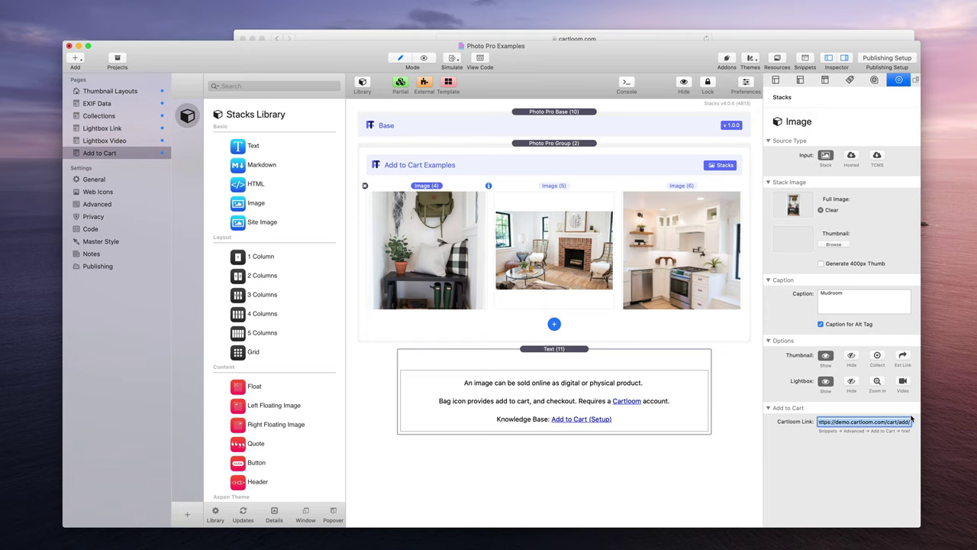
key("BackSpace")
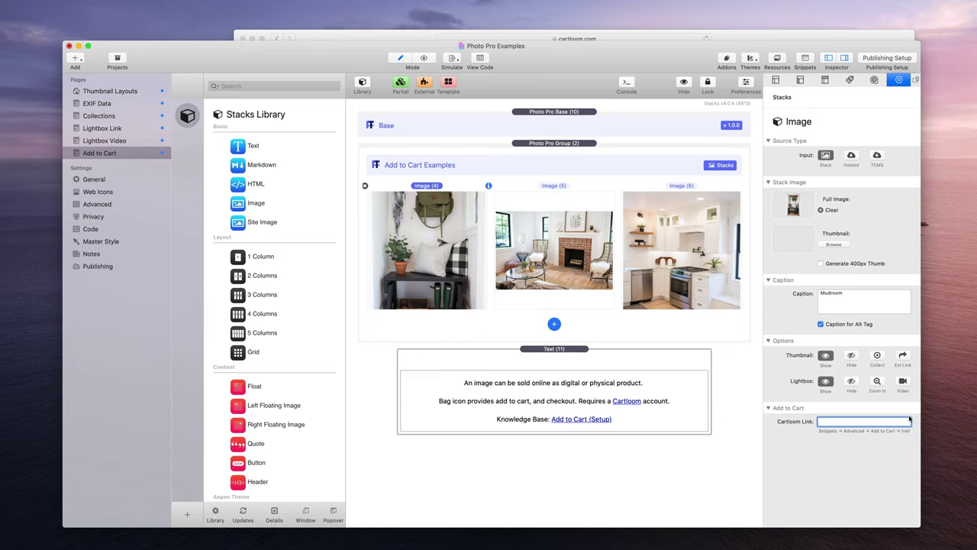
Preview the page and check the Mudroom thumbnail and its lightbox for the bag icon
key("super+shift+p")
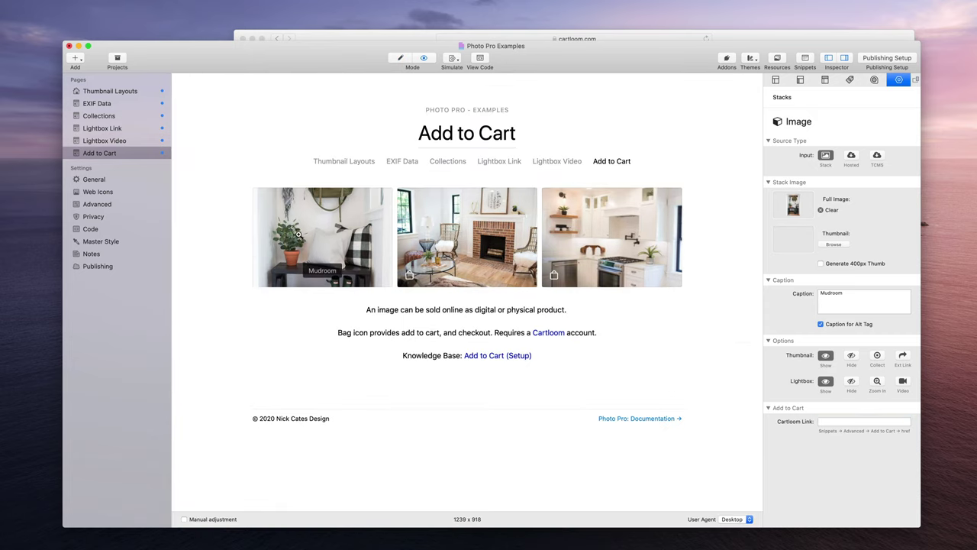
left_click(310, 237)
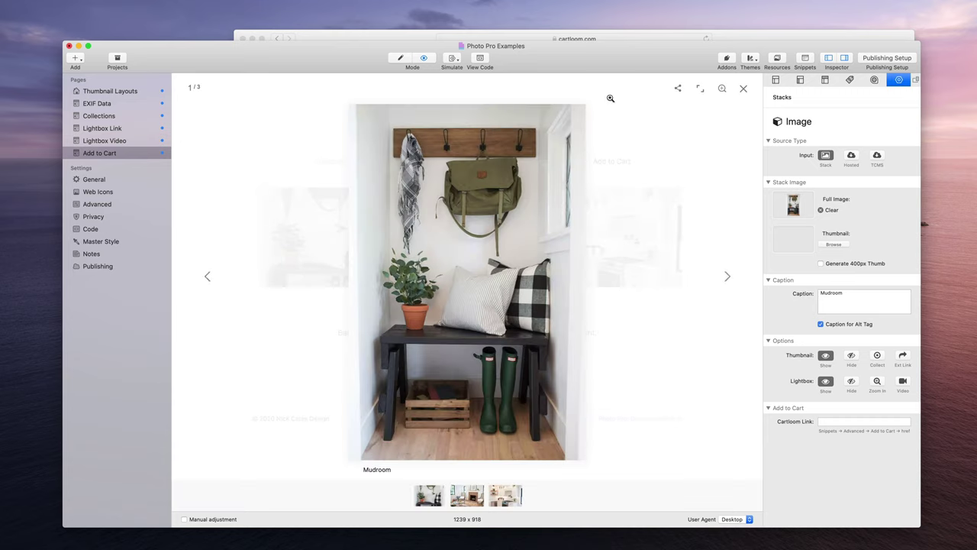
left_click(744, 88)
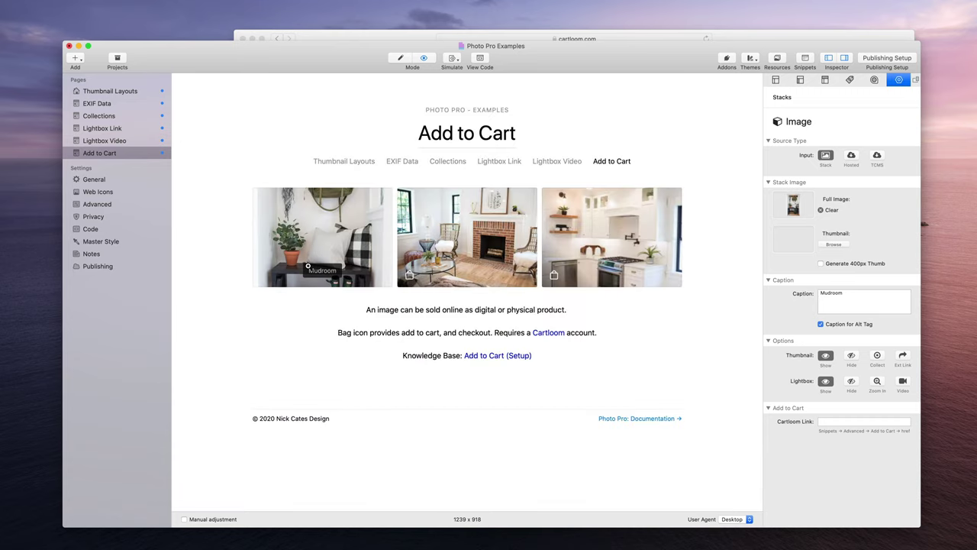
Switch to Safari and view the Manage Products list in the Cartloom seller account
left_click(325, 36)
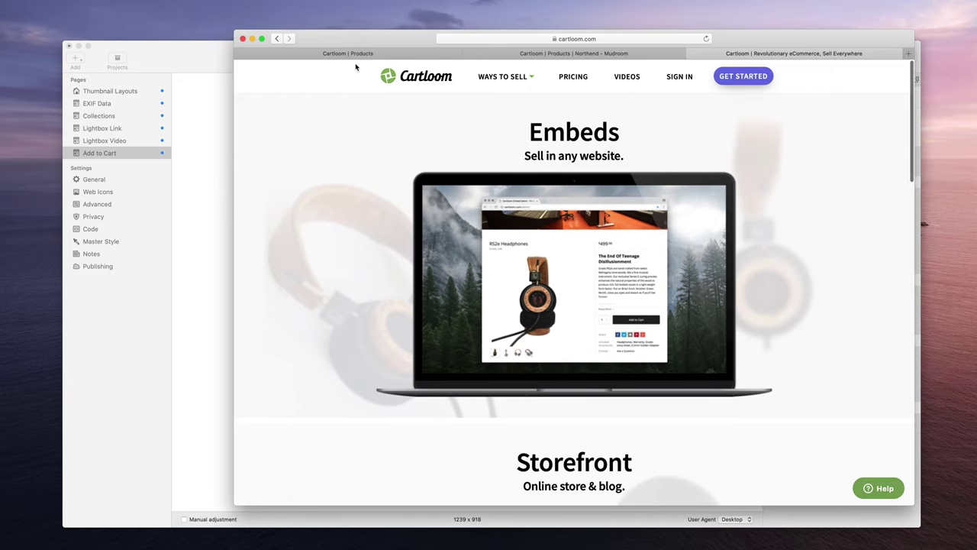
left_click(362, 53)
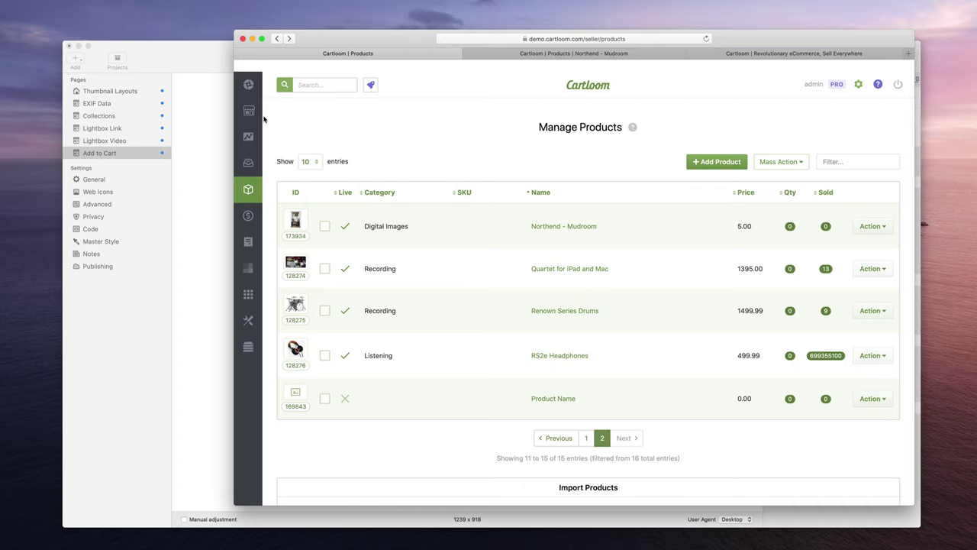
mouse_move(258, 122)
left_click(260, 190)
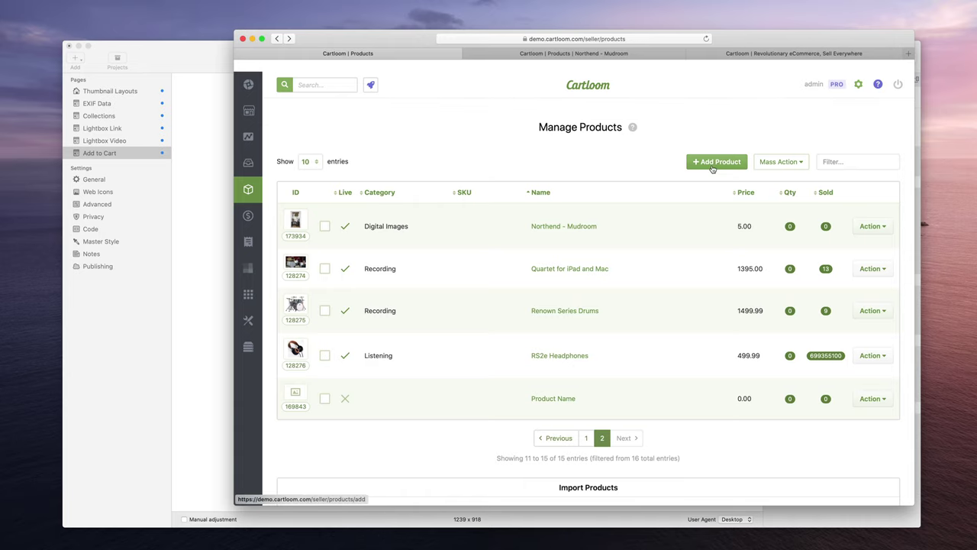
Bring up the edit page of the Northend - Mudroom product and review its product title
left_click(653, 54)
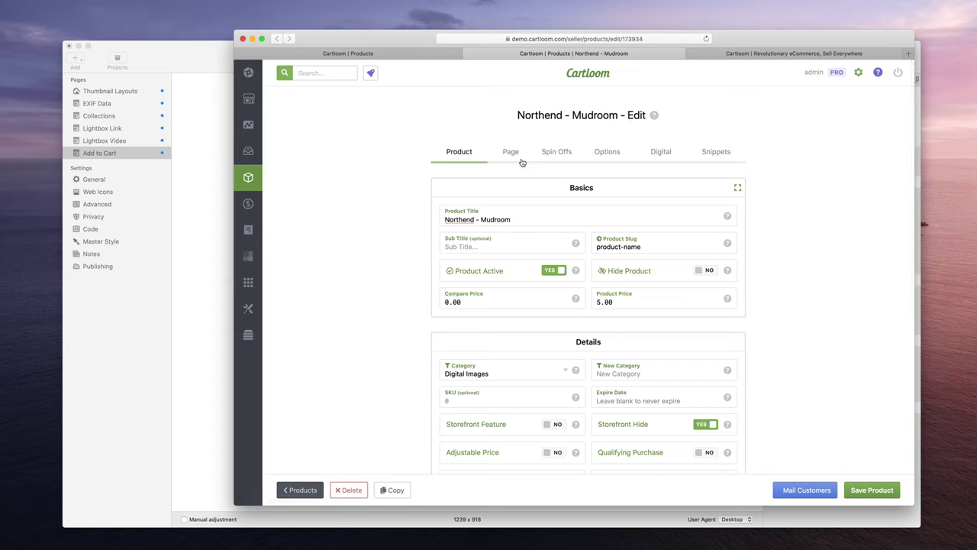
left_click_drag(445, 219, 512, 219)
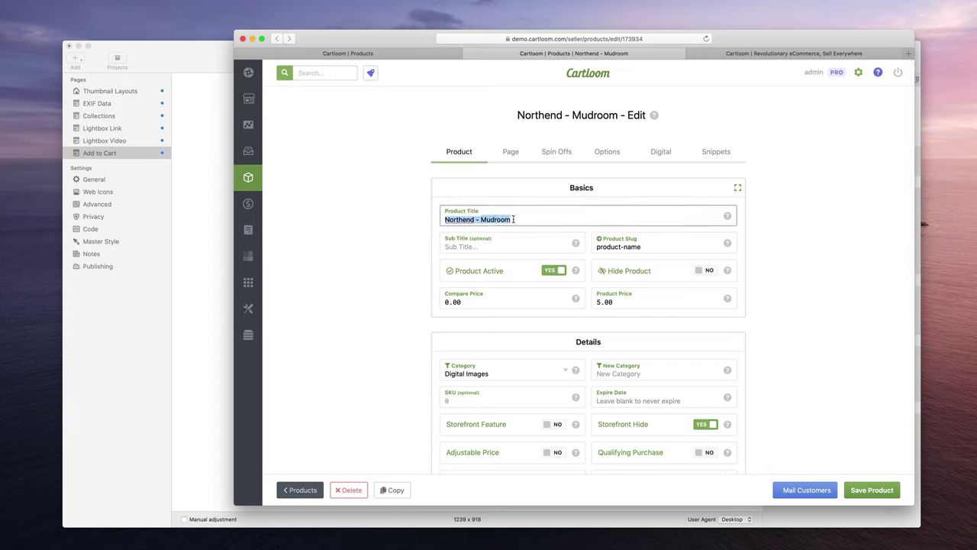
left_click(513, 219)
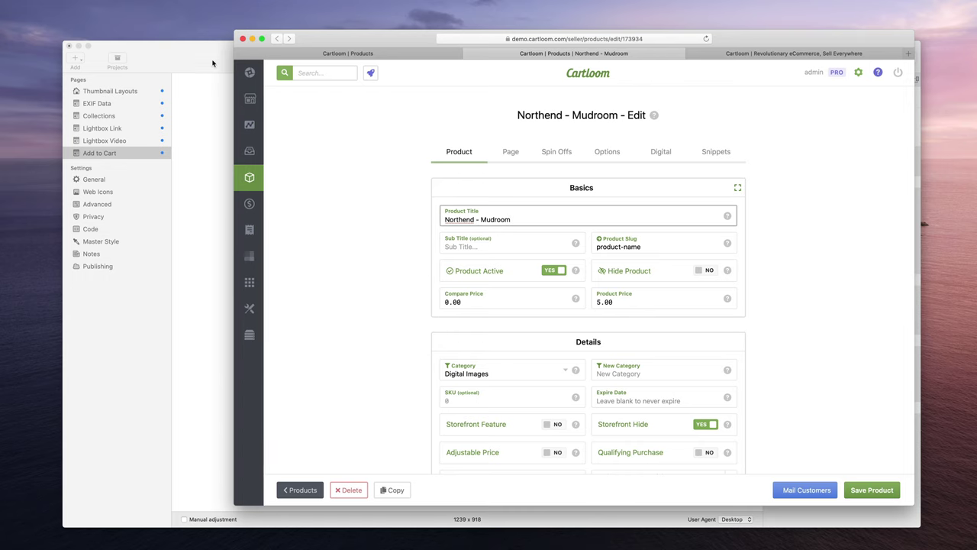
Switch back to RapidWeaver and view the Mudroom image in the lightbox, closing it again
left_click(224, 98)
left_click(291, 228)
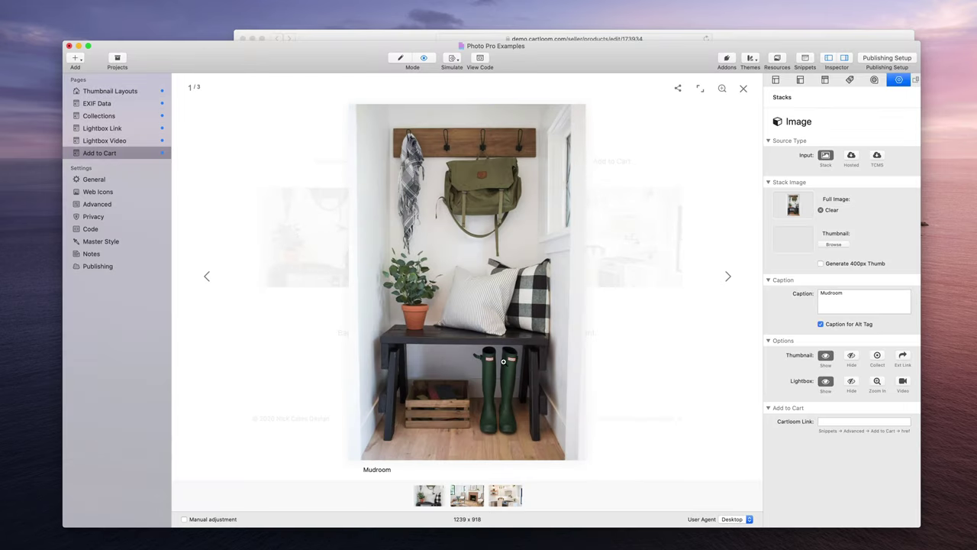
left_click(625, 308)
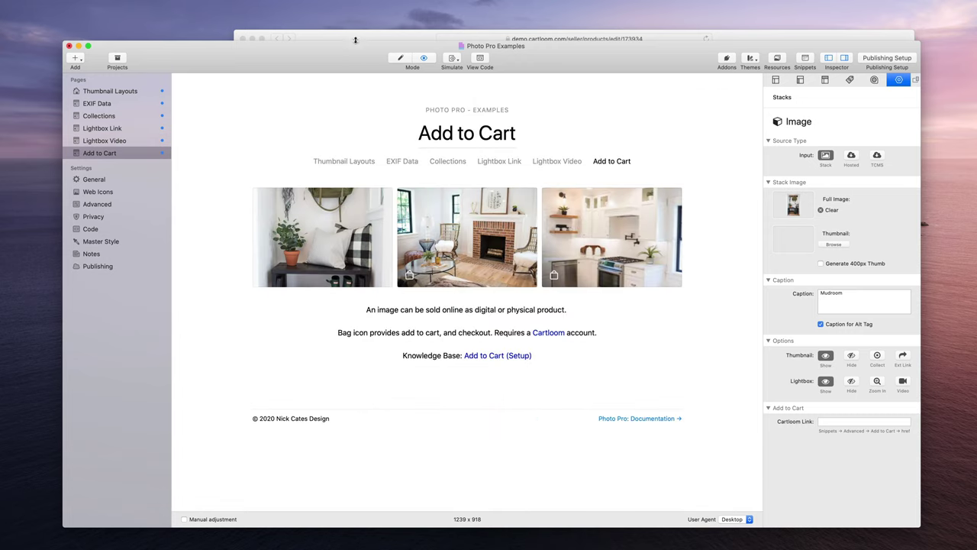
Return to the Northend - Mudroom product in Safari and review its price, category, storefront, quantity, inventory and shipping settings
left_click(357, 39)
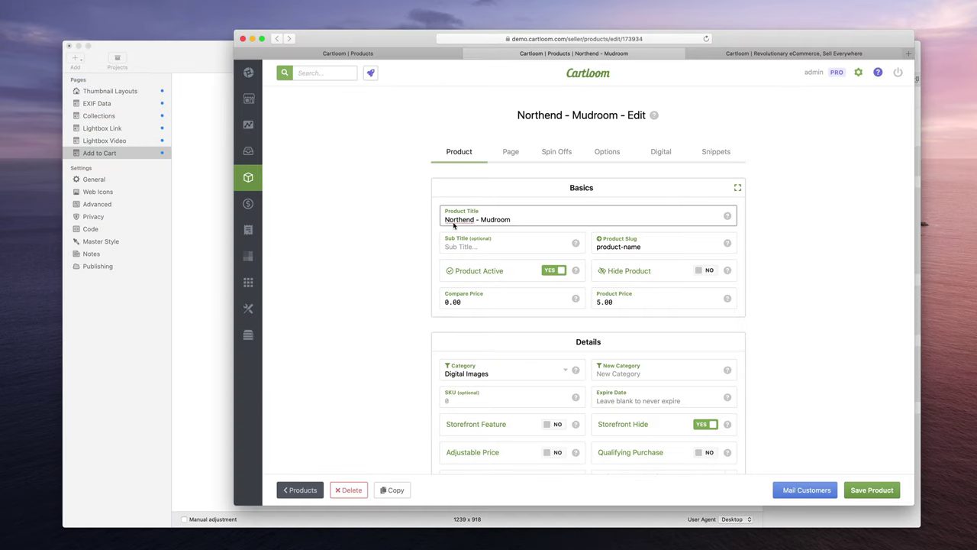
scroll(504, 225, "down", 1)
scroll(569, 267, "down", 1)
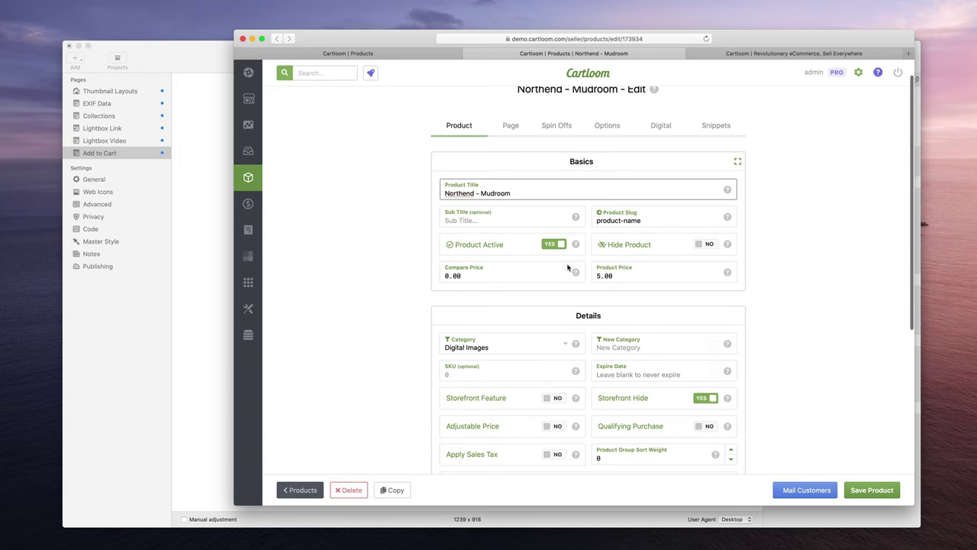
left_click(625, 276)
left_click(625, 275)
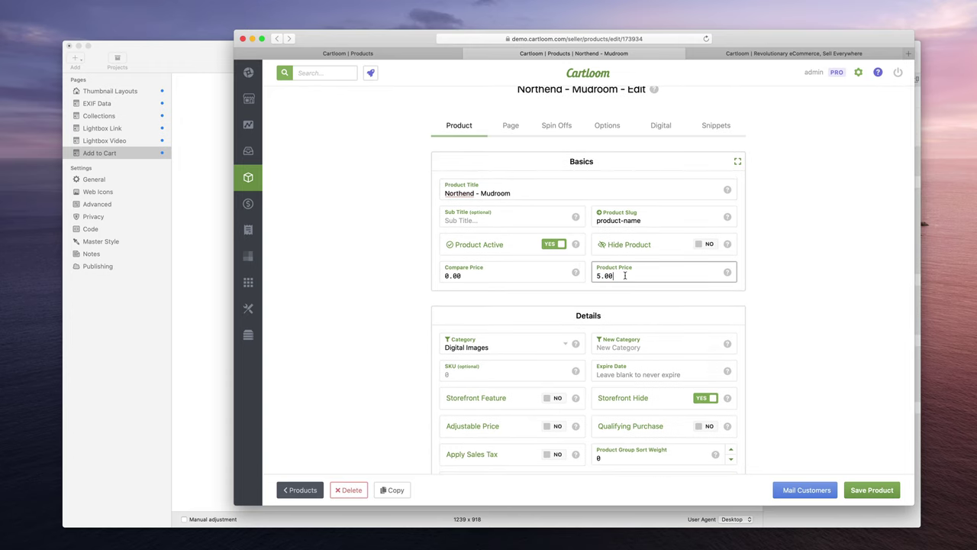
scroll(624, 275, "down", 3)
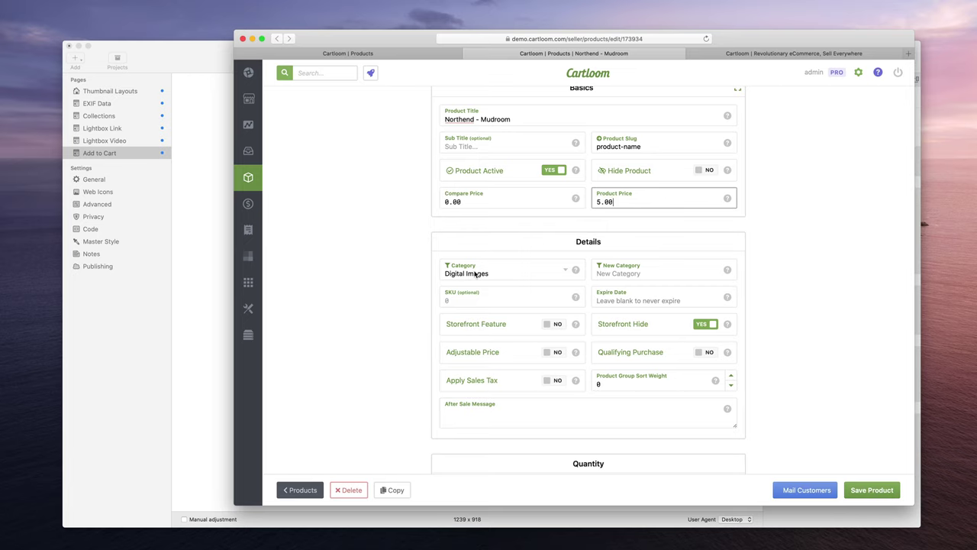
left_click(615, 272)
scroll(614, 273, "down", 1)
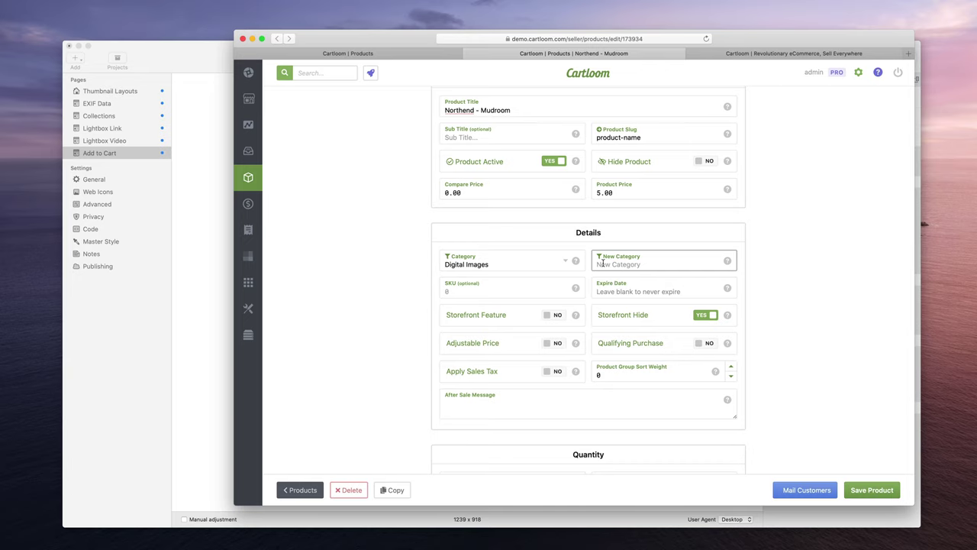
scroll(603, 263, "down", 5)
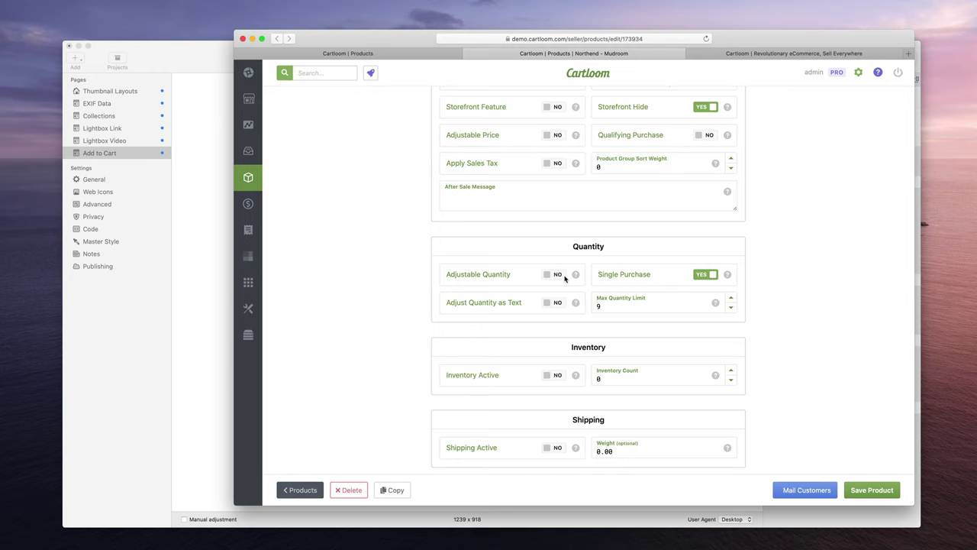
scroll(554, 293, "up", 5)
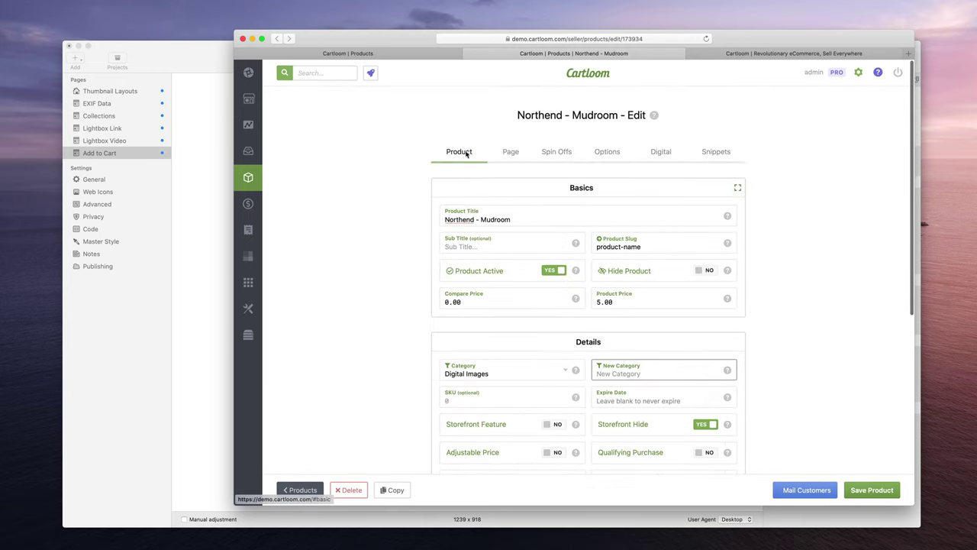
Examine the product's page image in Cartloom and switch back to the gallery preview in RapidWeaver
left_click(511, 152)
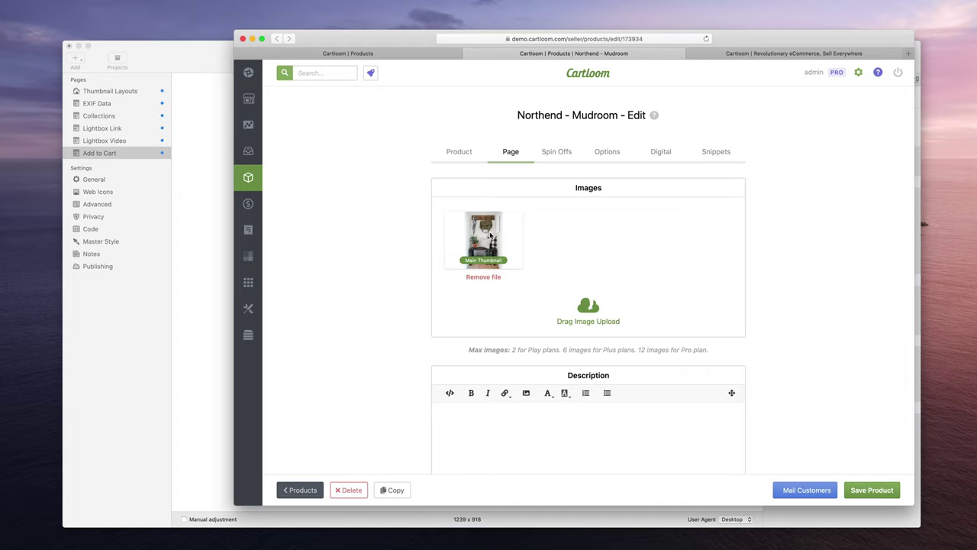
left_click(211, 58)
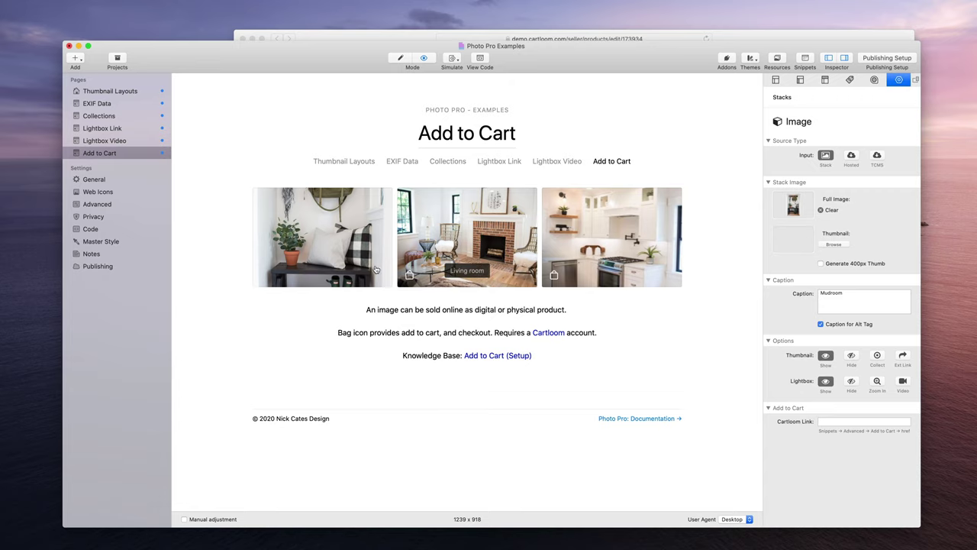
Preview the cart from the Living room image and switch to Safari to review the Northend - Mudroom product's page image
left_click(439, 280)
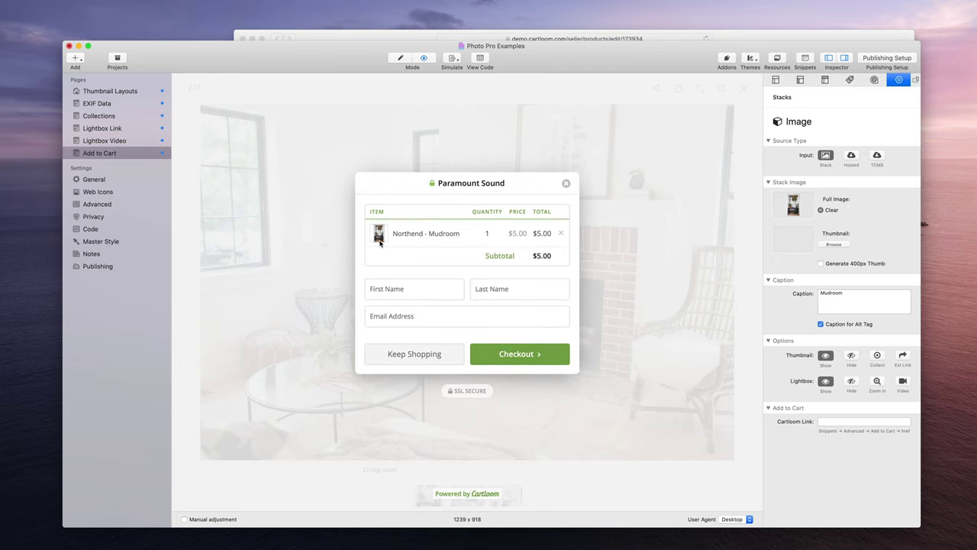
left_click(387, 39)
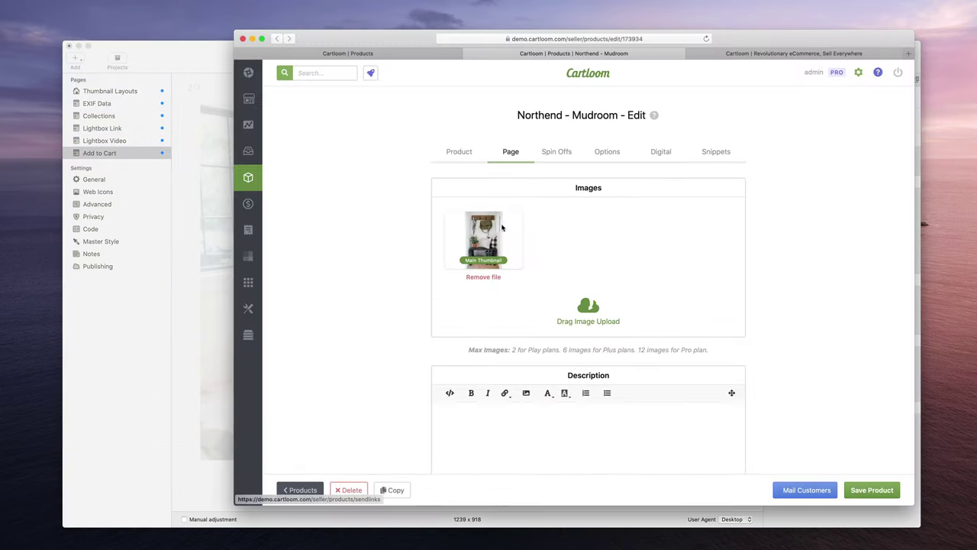
scroll(510, 251, "down", 10)
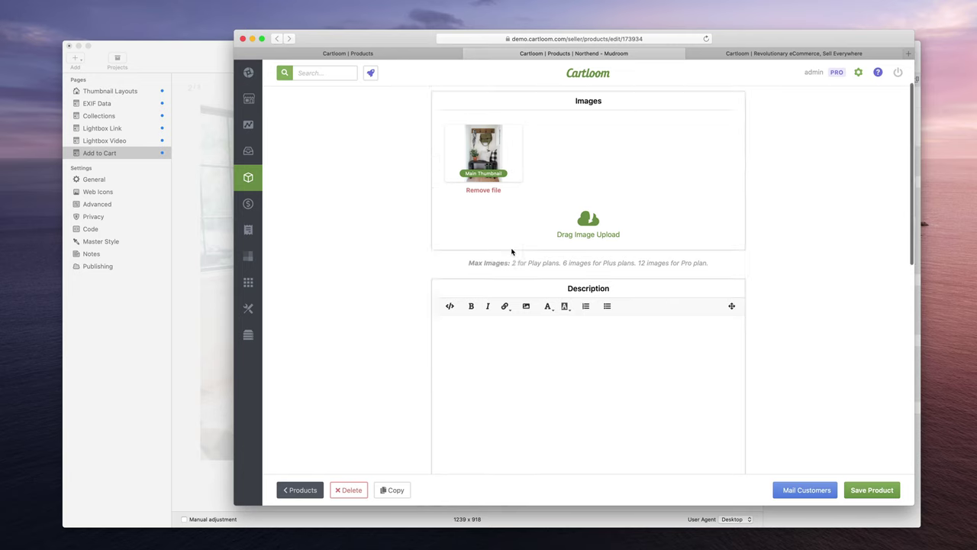
scroll(511, 248, "up", 10)
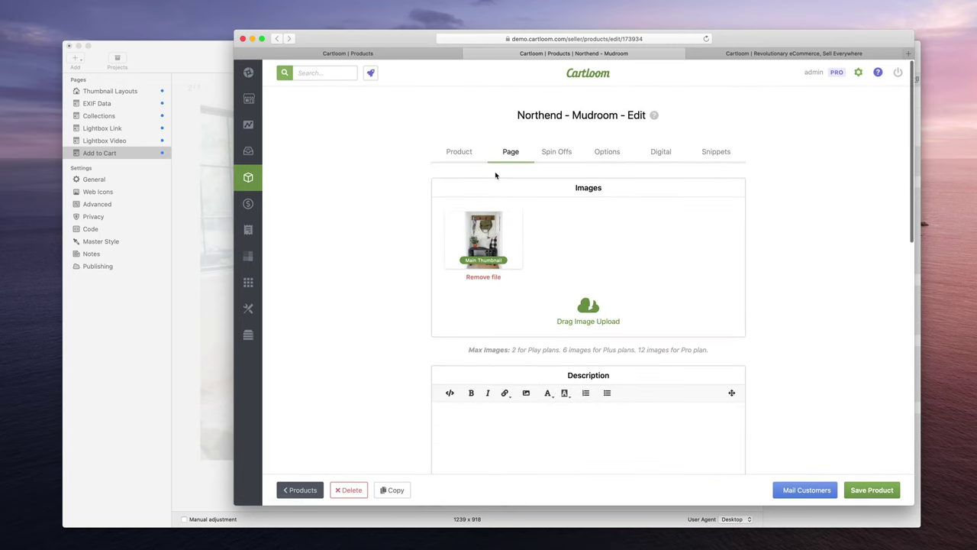
Review the digital settings of the Northend - Mudroom product, including file delivery, download limits and expiry
left_click(658, 155)
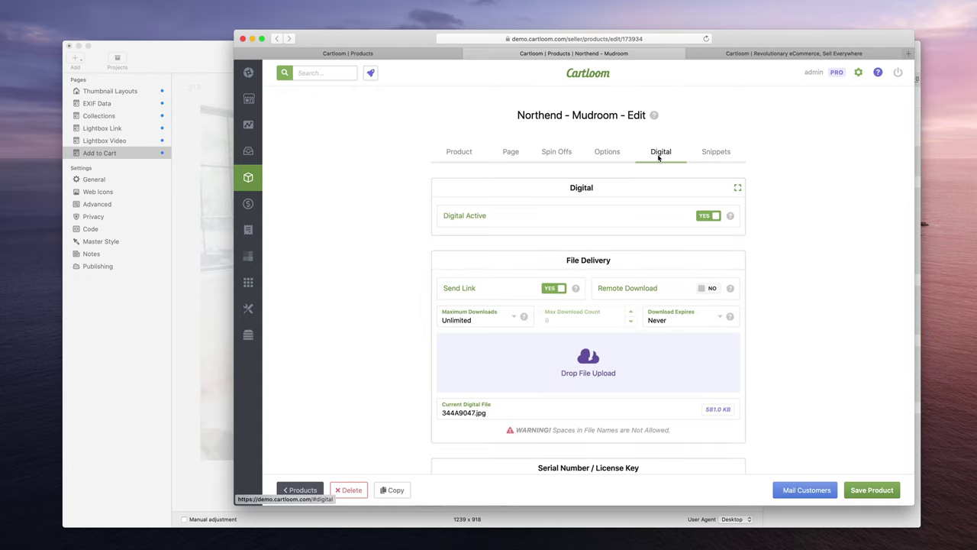
scroll(659, 156, "down", 1)
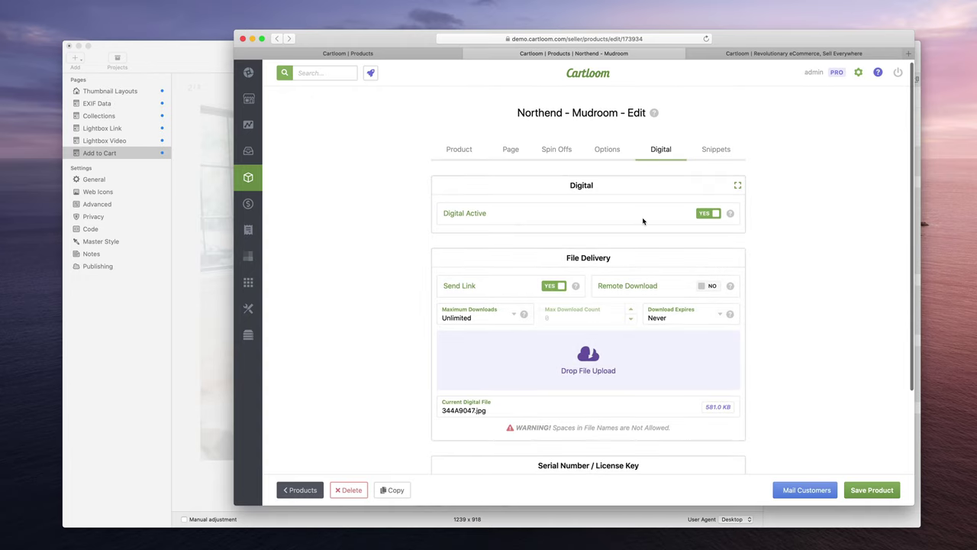
scroll(715, 219, "down", 3)
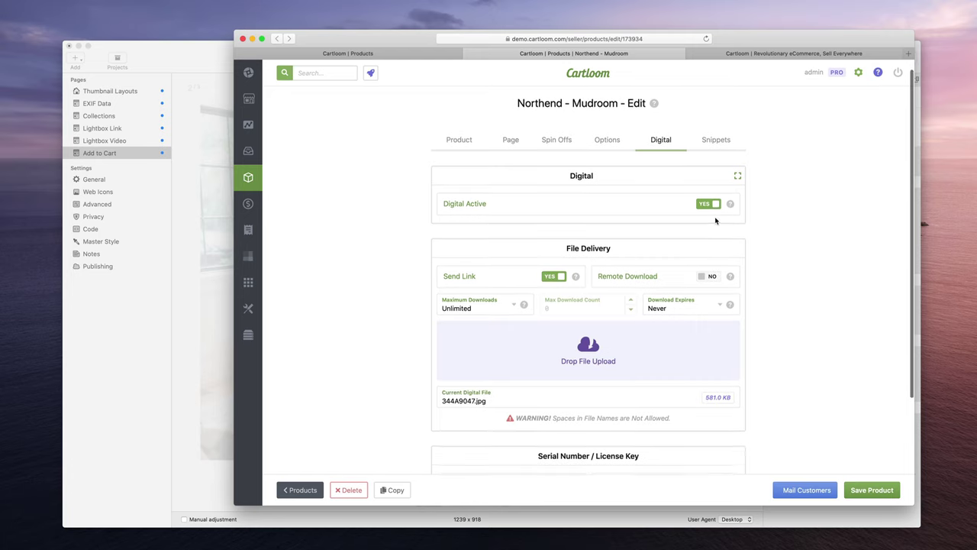
scroll(715, 219, "down", 1)
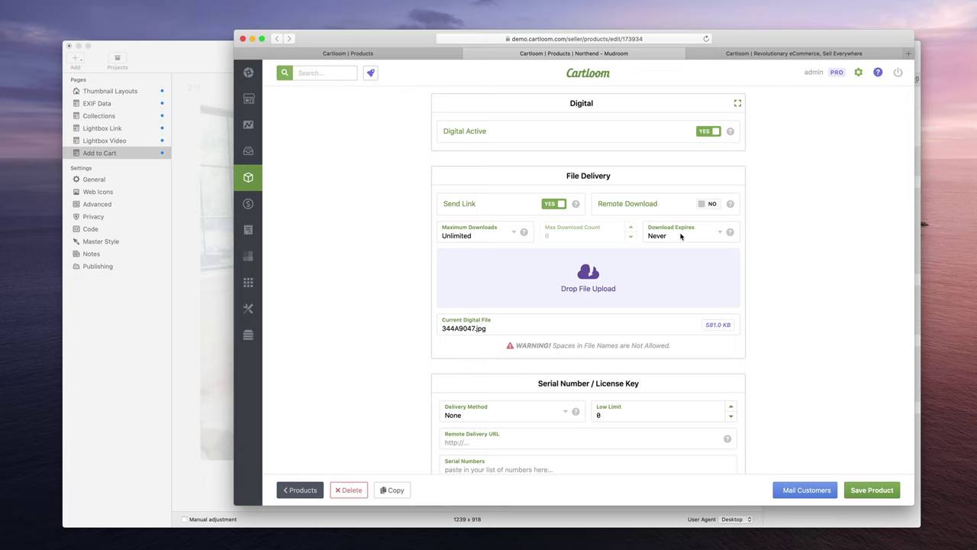
scroll(678, 235, "down", 1)
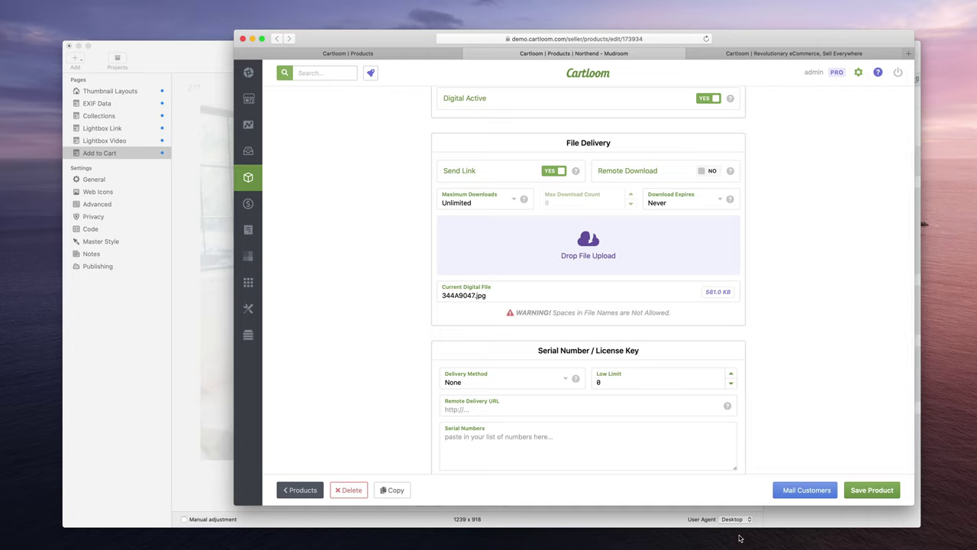
Preview 344A9047.jpg from the full folder in Finder and upload it as the product's digital file
mouse_move(736, 547)
left_click(635, 534)
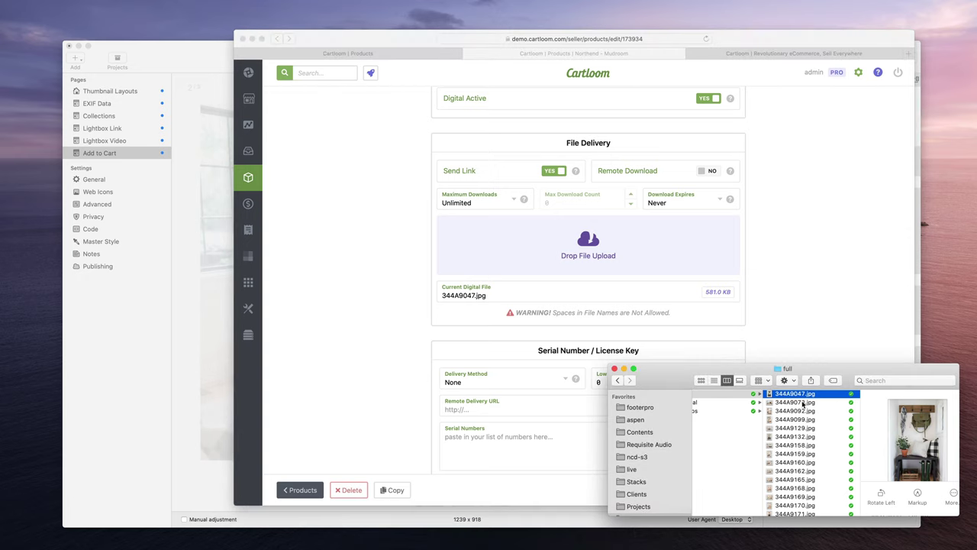
scroll(801, 405, "left", 3)
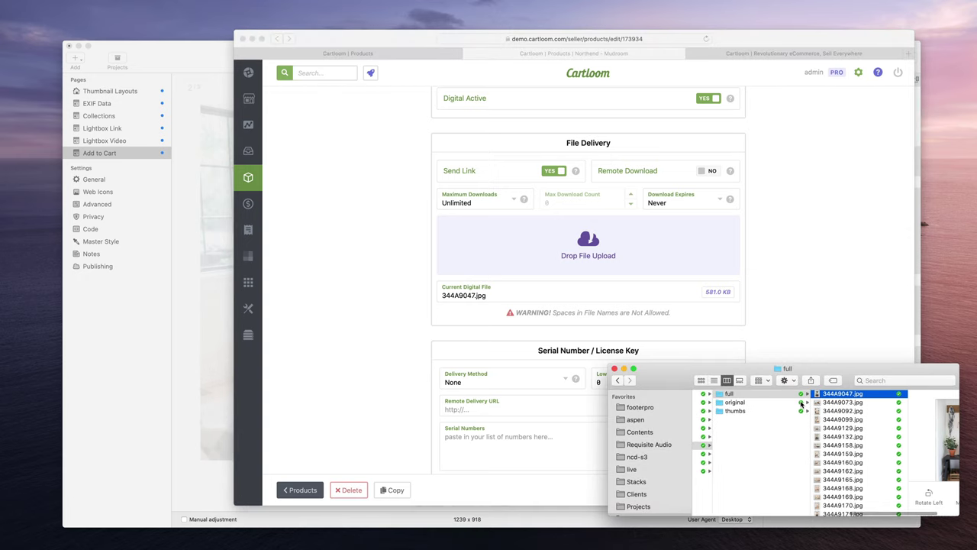
scroll(837, 404, "right", 2)
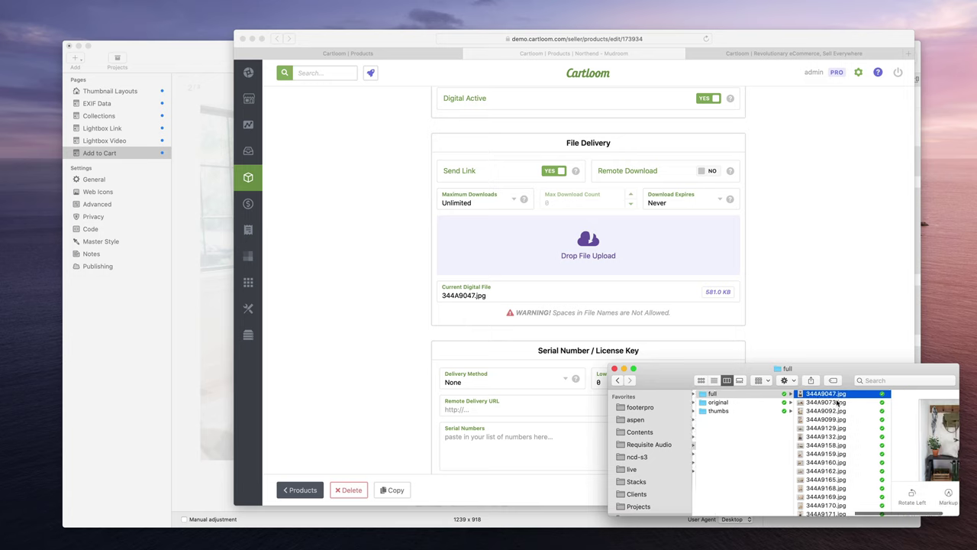
key("space")
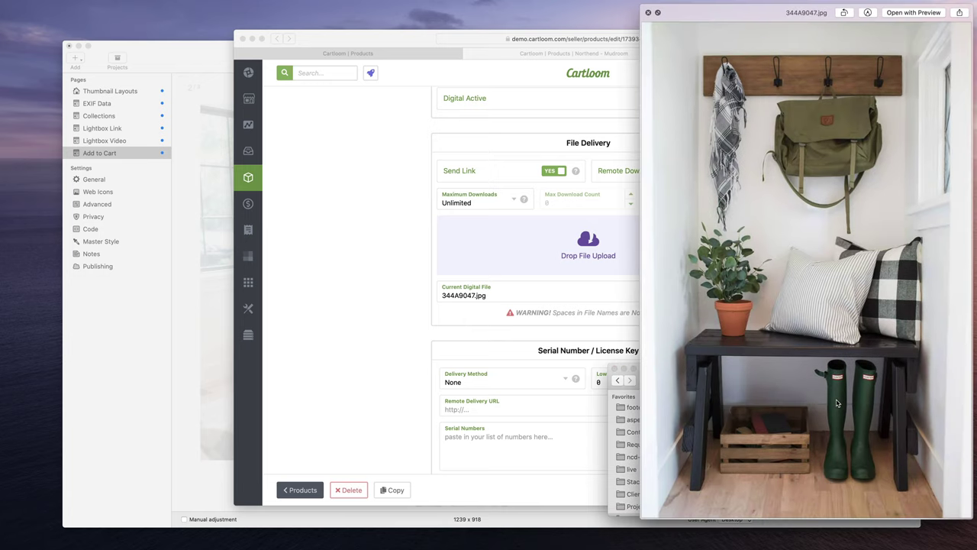
key("space")
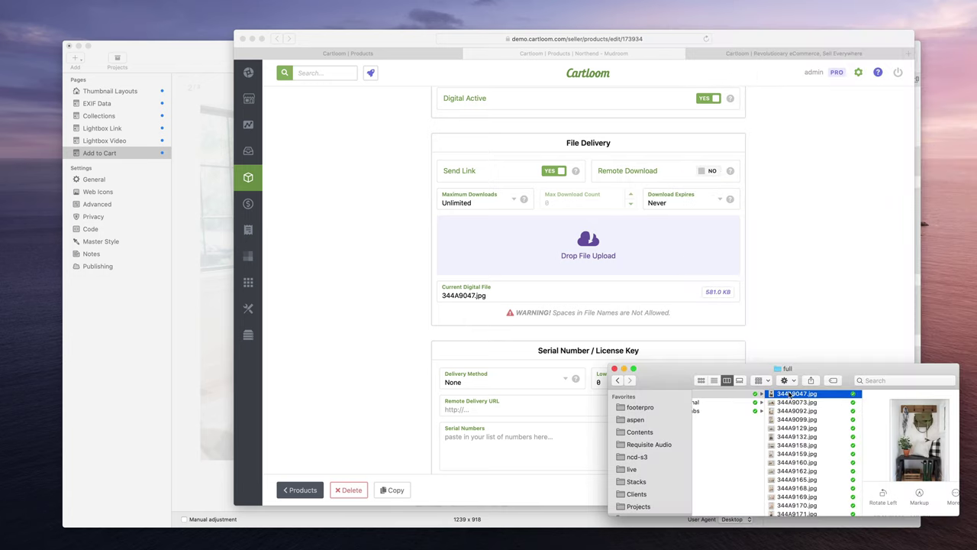
left_click_drag(788, 394, 568, 255)
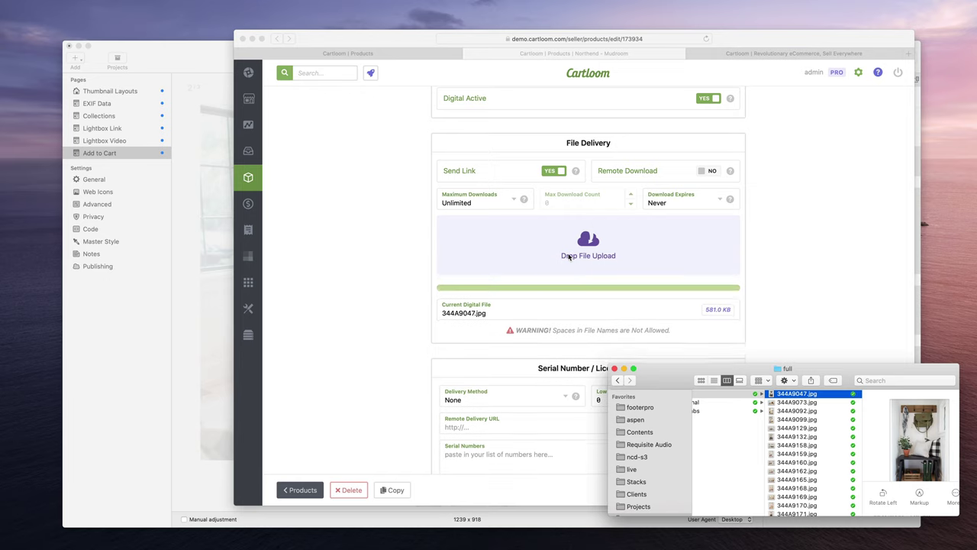
left_click(759, 275)
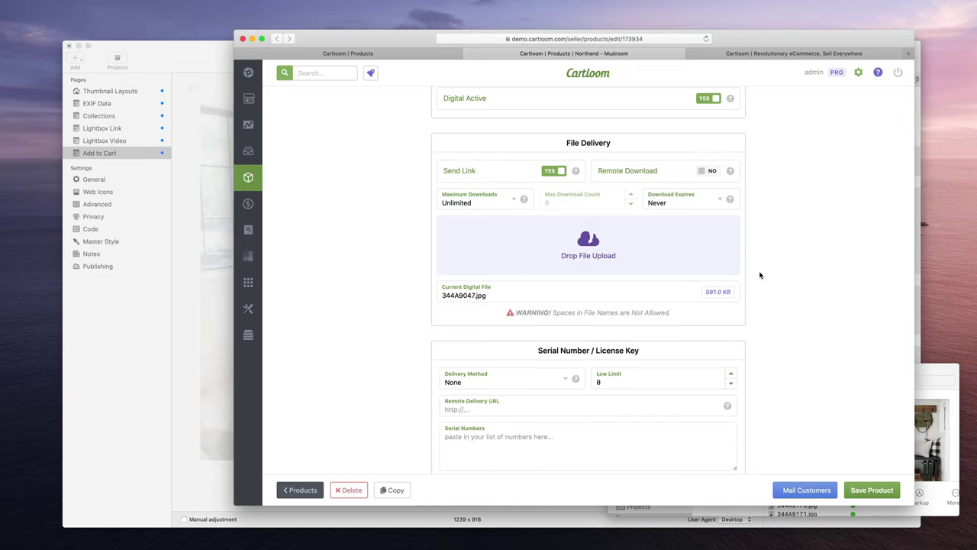
Check the current digital file's name and save the Northend - Mudroom product
mouse_move(441, 295)
left_mouse_down()
mouse_move(486, 296)
mouse_move(441, 296)
left_mouse_up()
left_click(444, 295)
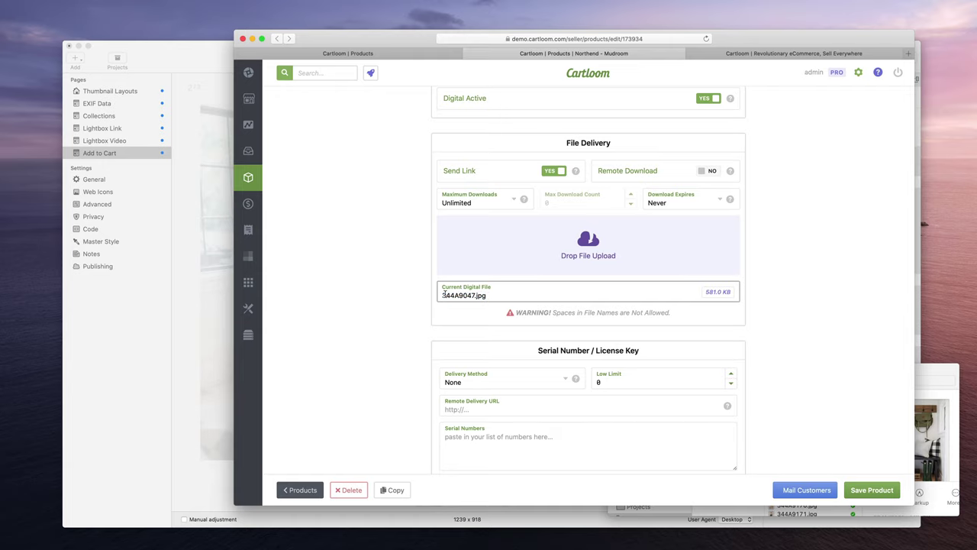
left_click(789, 319)
scroll(789, 320, "up", 3)
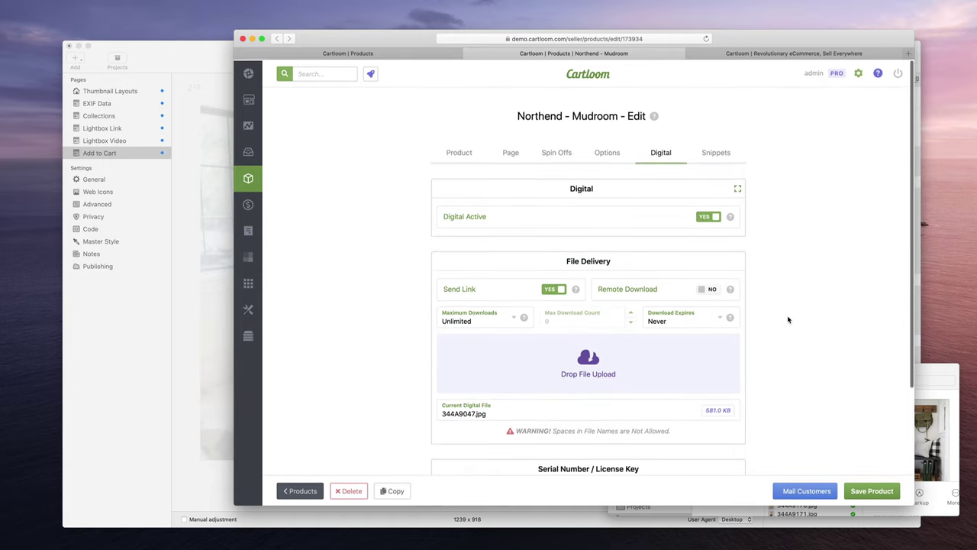
left_click(871, 489)
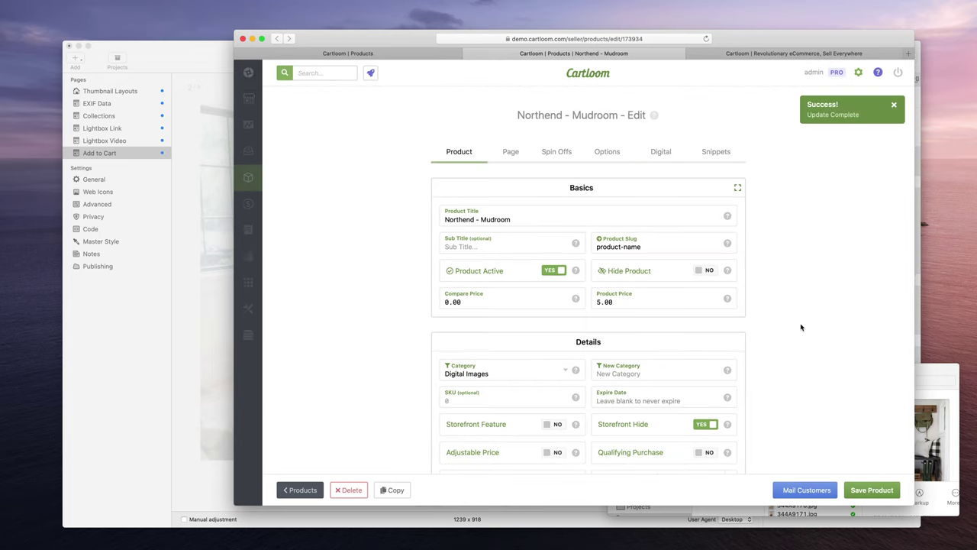
Bring up the product's snippets, switch to RapidWeaver and return the Add to Cart page to edit mode
left_click(717, 155)
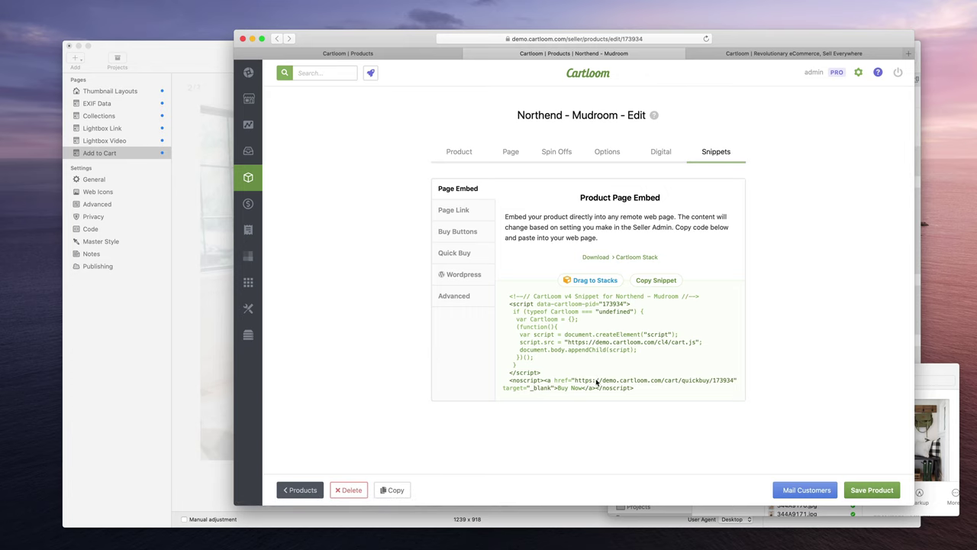
key("super+Tab")
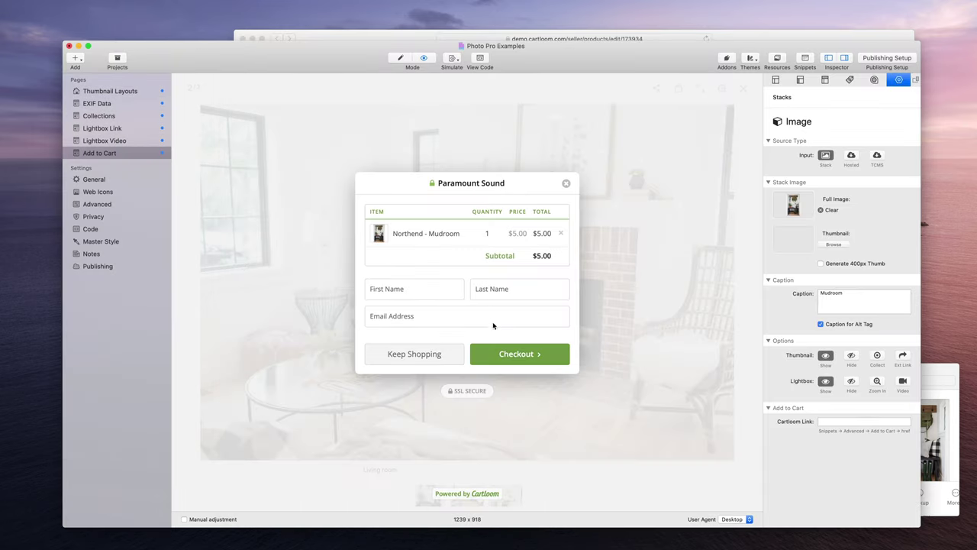
left_click(566, 184)
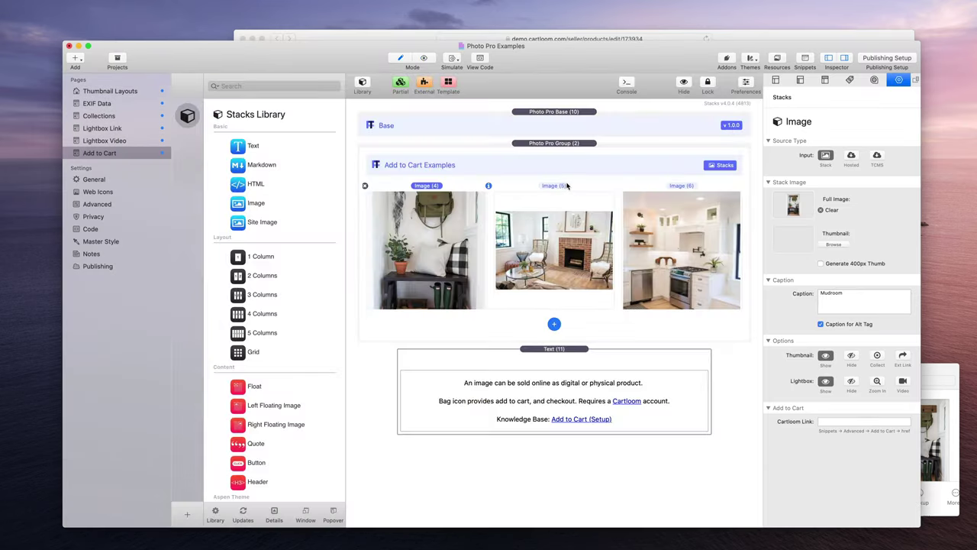
key("super+e")
left_click(387, 37)
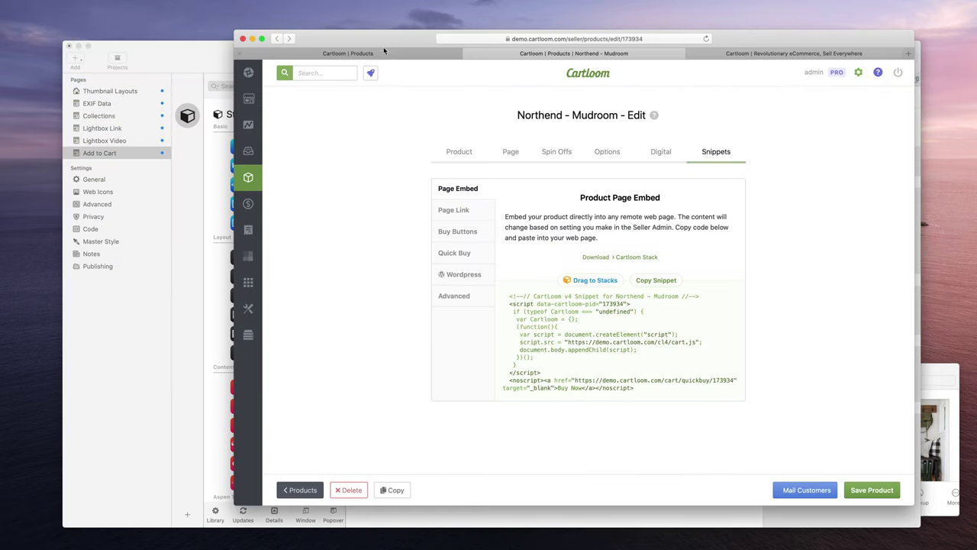
left_click(460, 299)
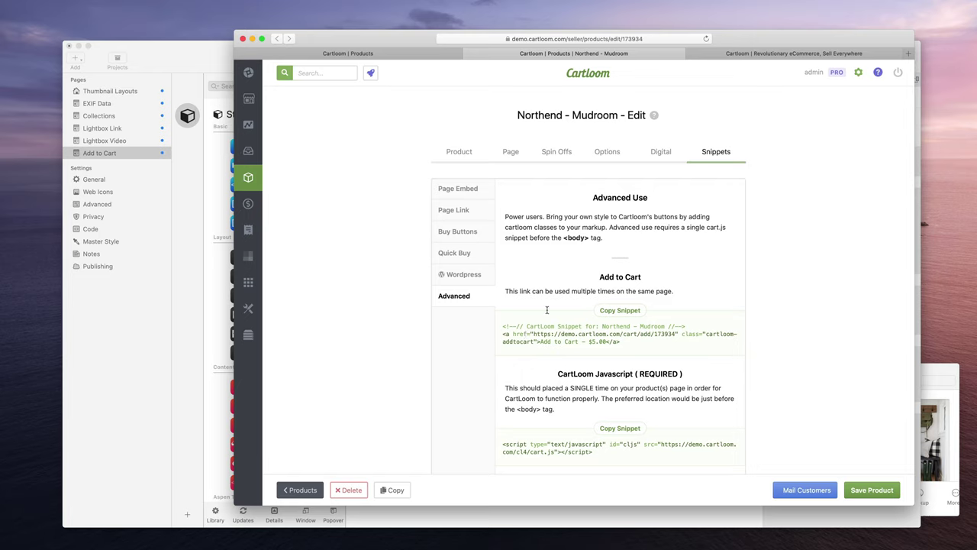
left_click(455, 297)
left_click_drag(505, 334, 626, 344)
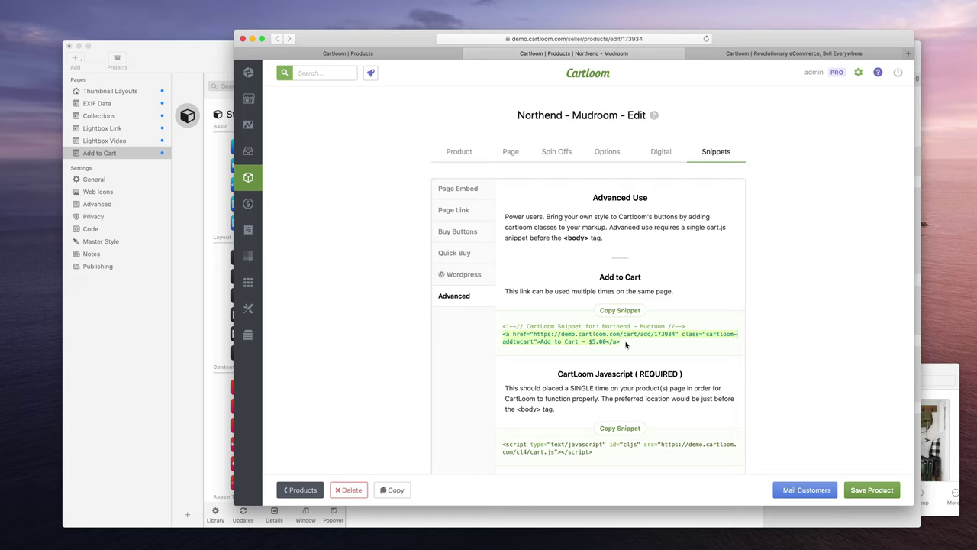
left_click(534, 334)
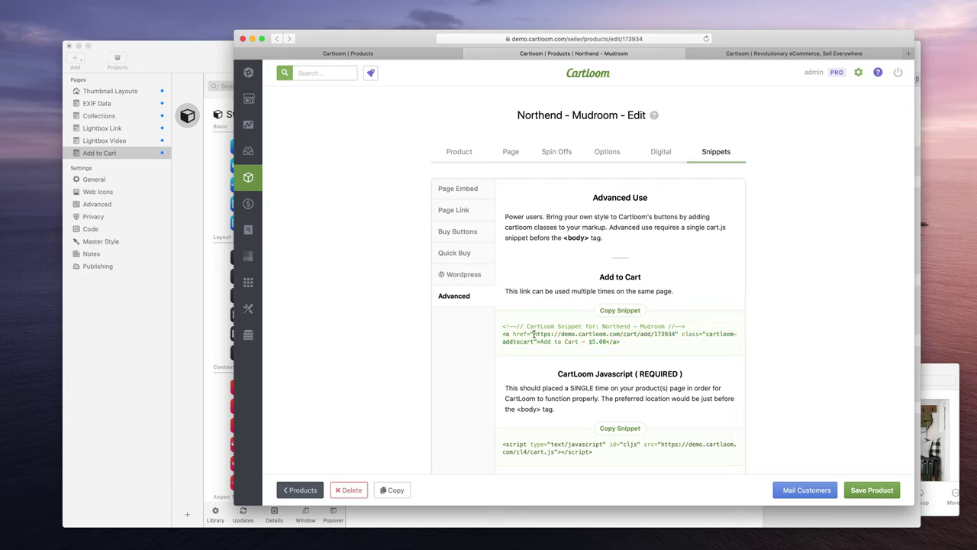
left_click_drag(533, 334, 674, 334)
key("super+c")
Switch to RapidWeaver and paste the copied add-to-cart URL as the Mudroom image's Cartloom Link
left_click(190, 62)
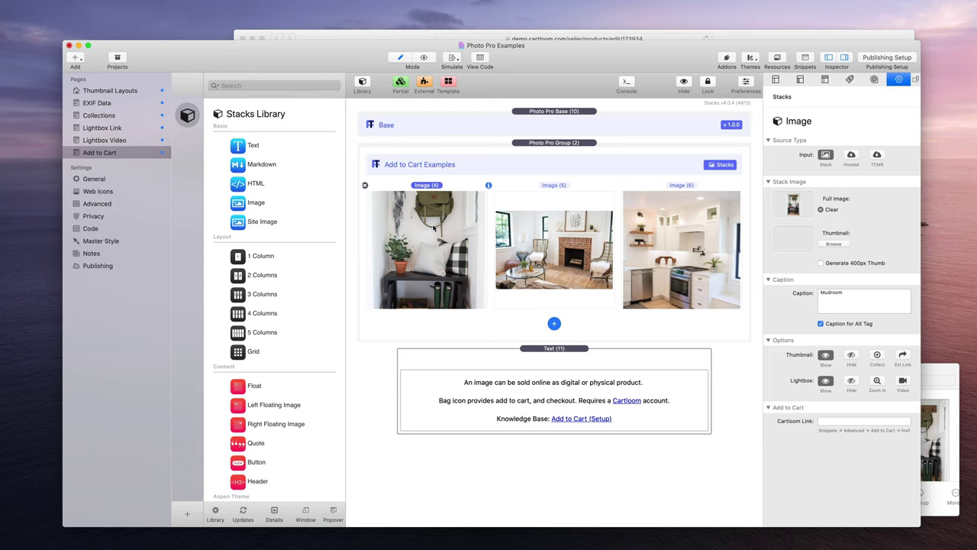
left_click(825, 421)
key("super+v")
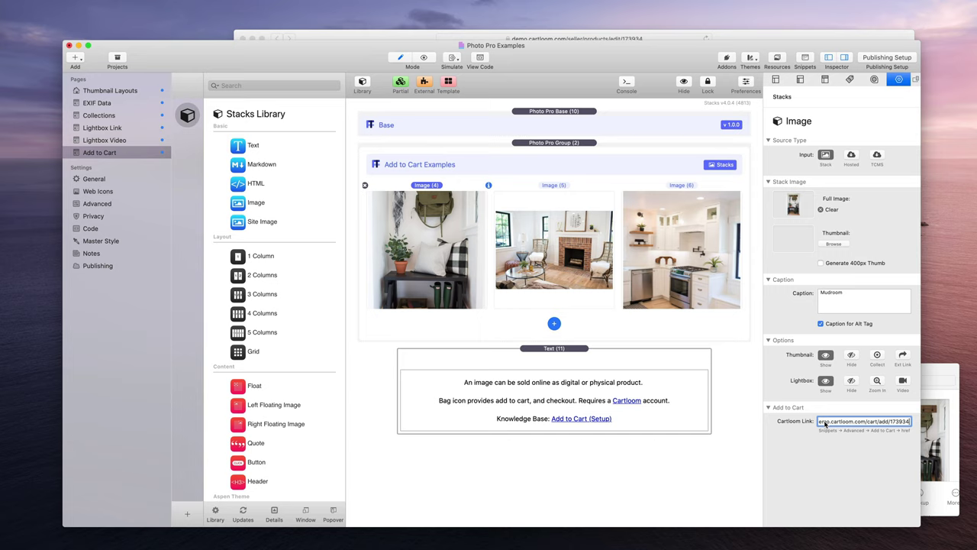
key("super+a")
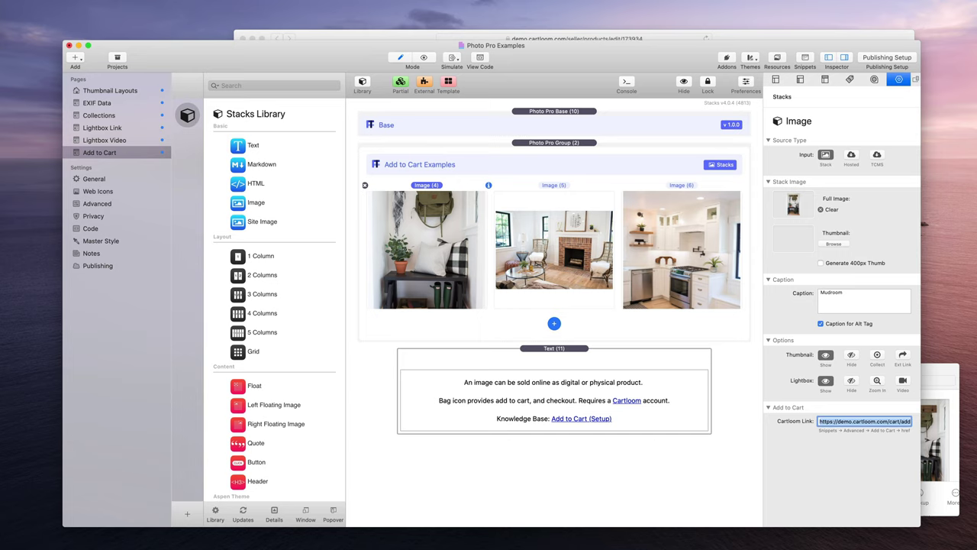
Preview the Add to Cart page and view the Mudroom image in the lightbox, closing it again
key("super+r")
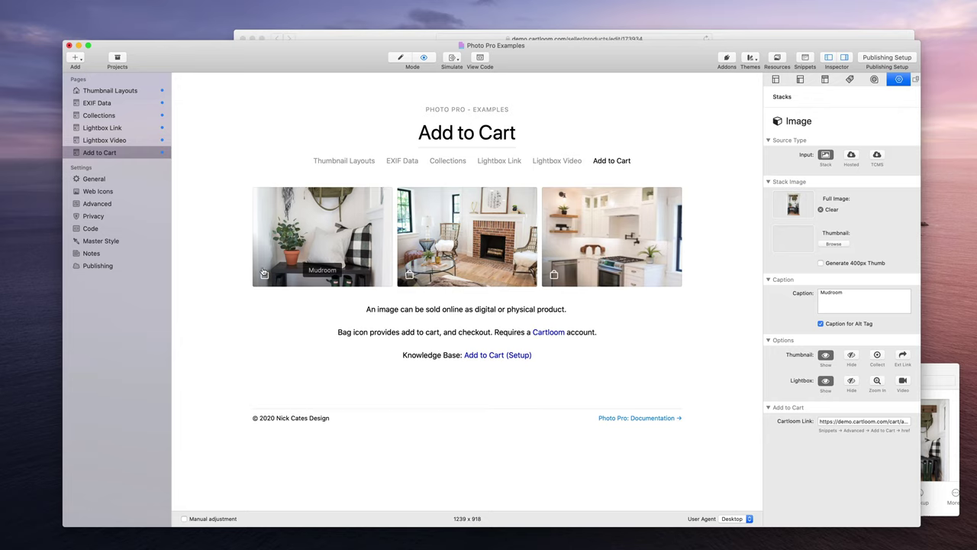
left_click(331, 231)
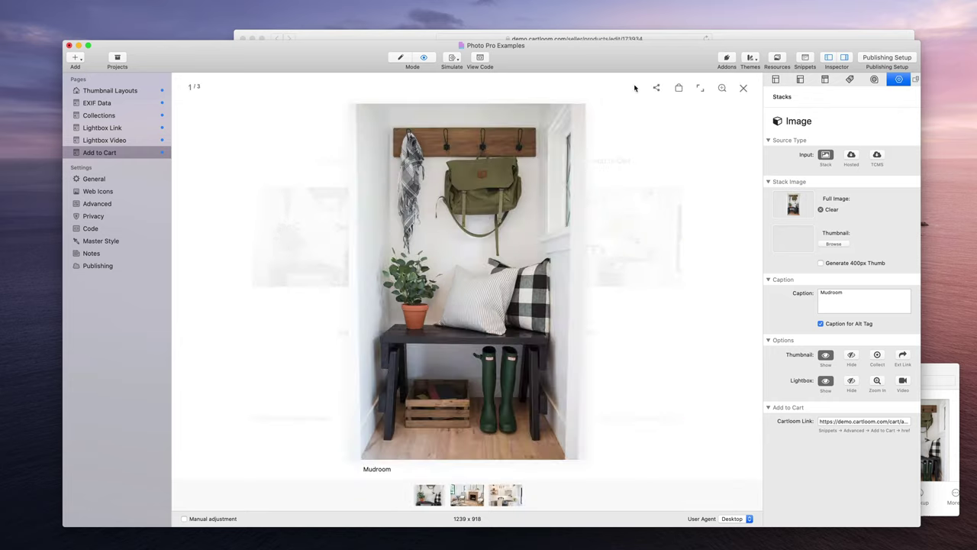
left_click(742, 89)
Test the Mudroom image's add-to-cart icon, inspect the cart's name fields, and close the cart and lightbox
left_click(267, 283)
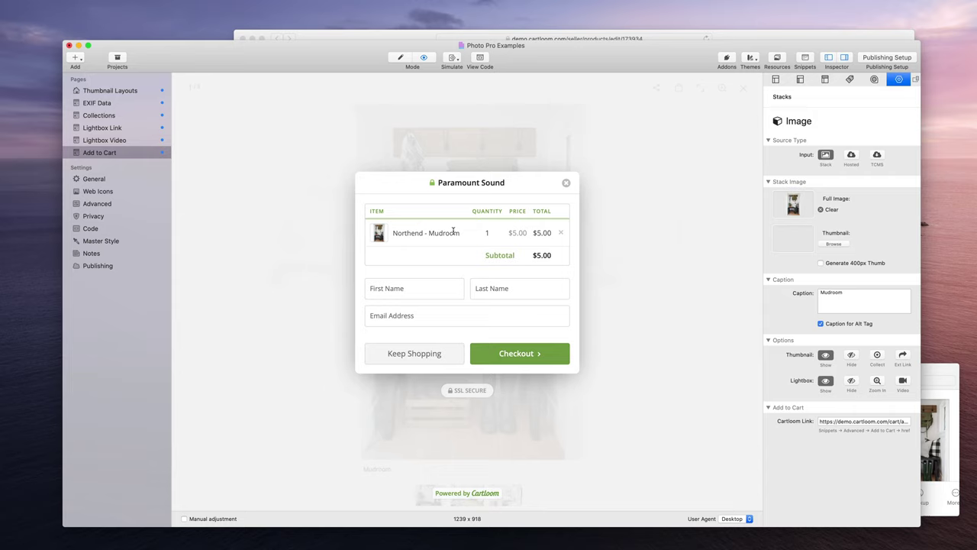
left_click(405, 293)
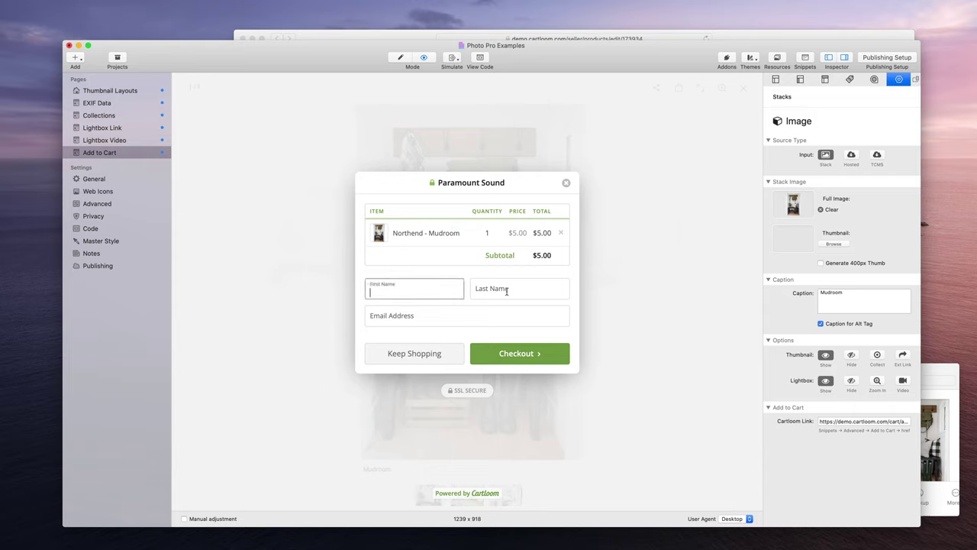
left_click(508, 292)
left_click(608, 303)
left_click(566, 184)
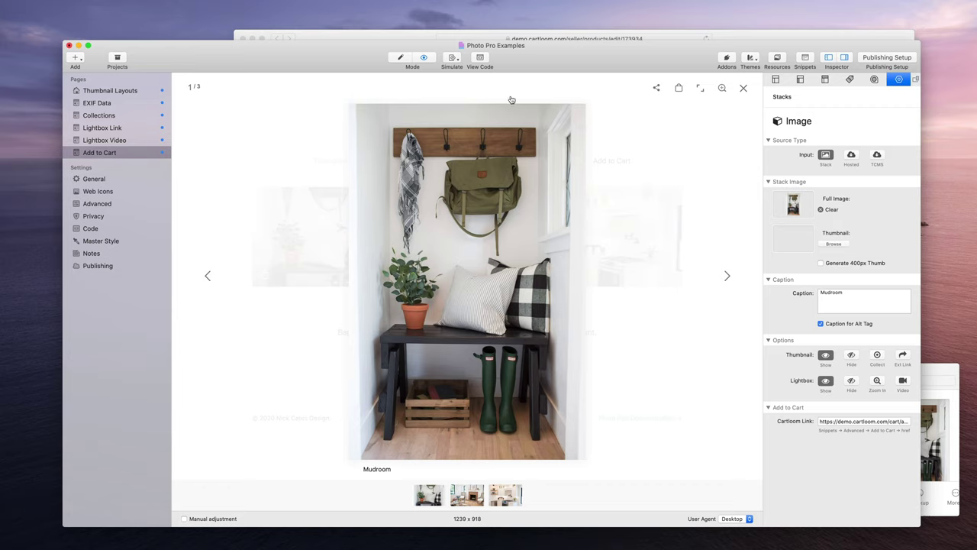
left_click(743, 88)
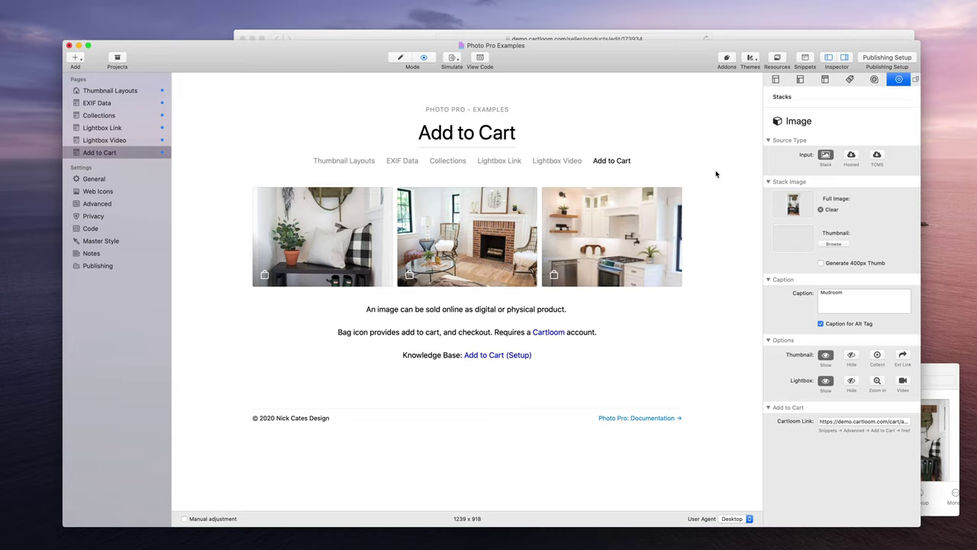